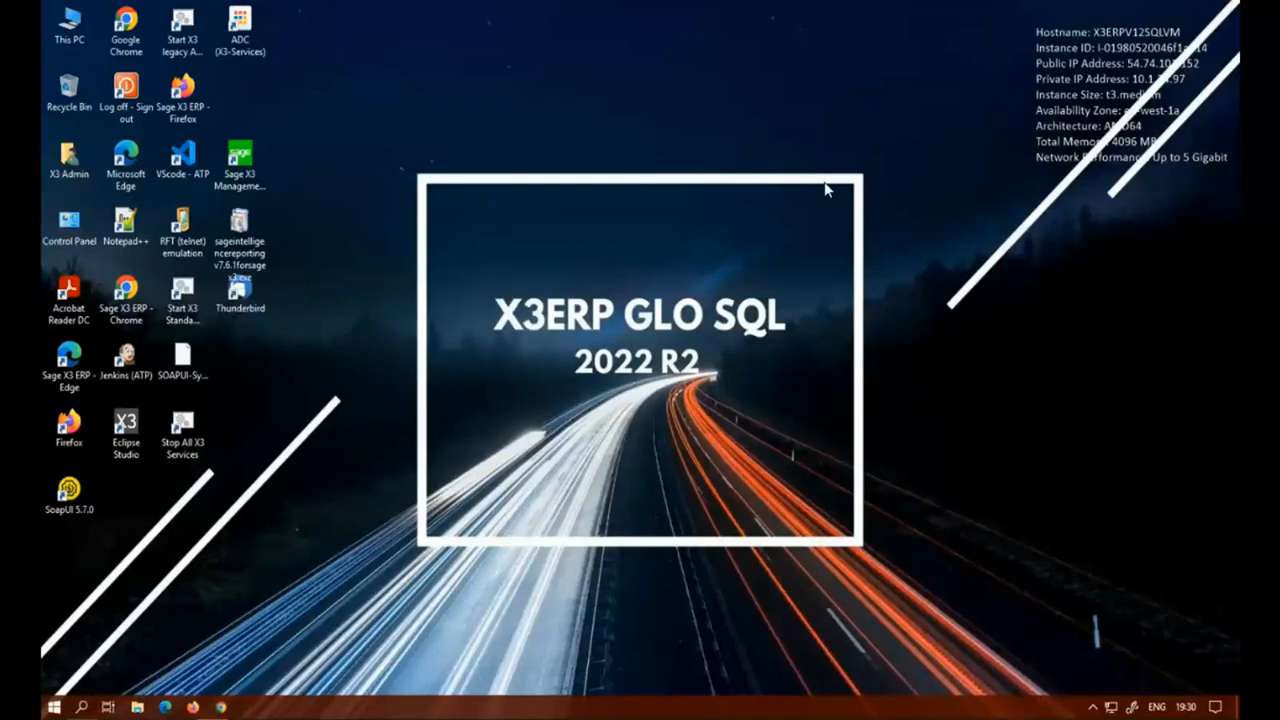
# - Open Sage X3 in Google Chrome and sign in with the saved admin login and password
pyautogui.doubleClick(127, 27)
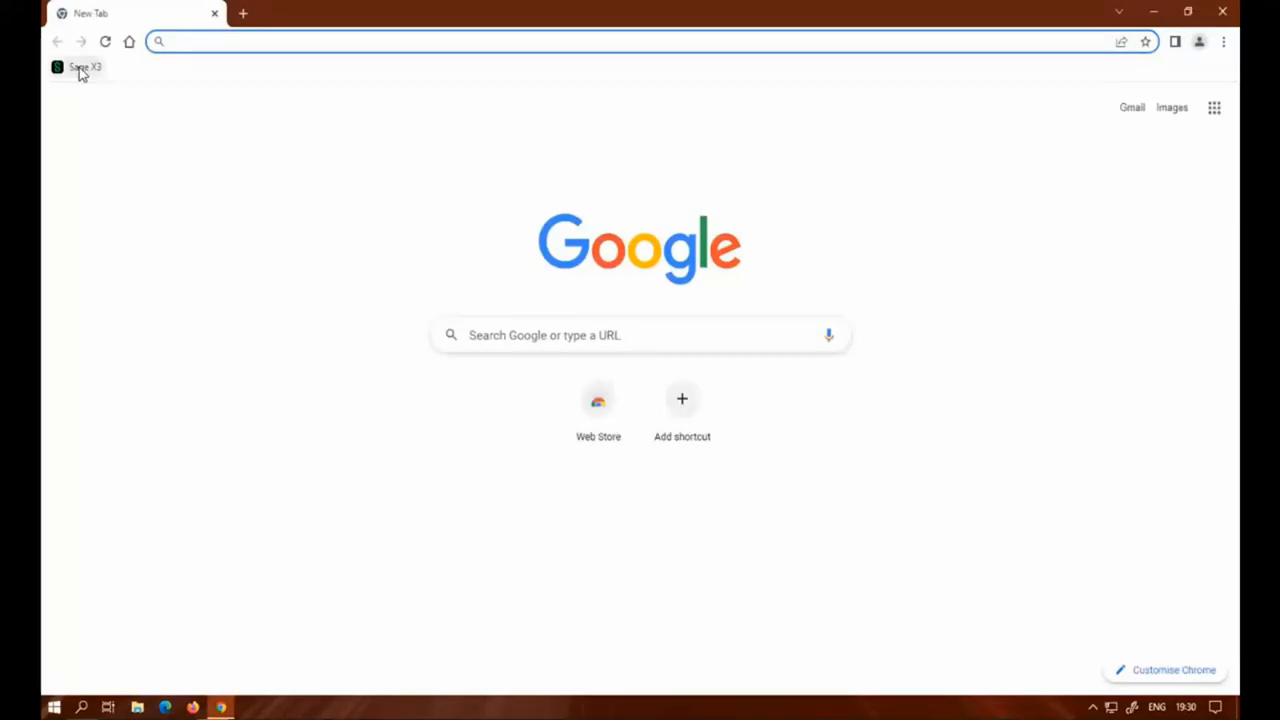
pyautogui.click(82, 68)
pyautogui.click(612, 372)
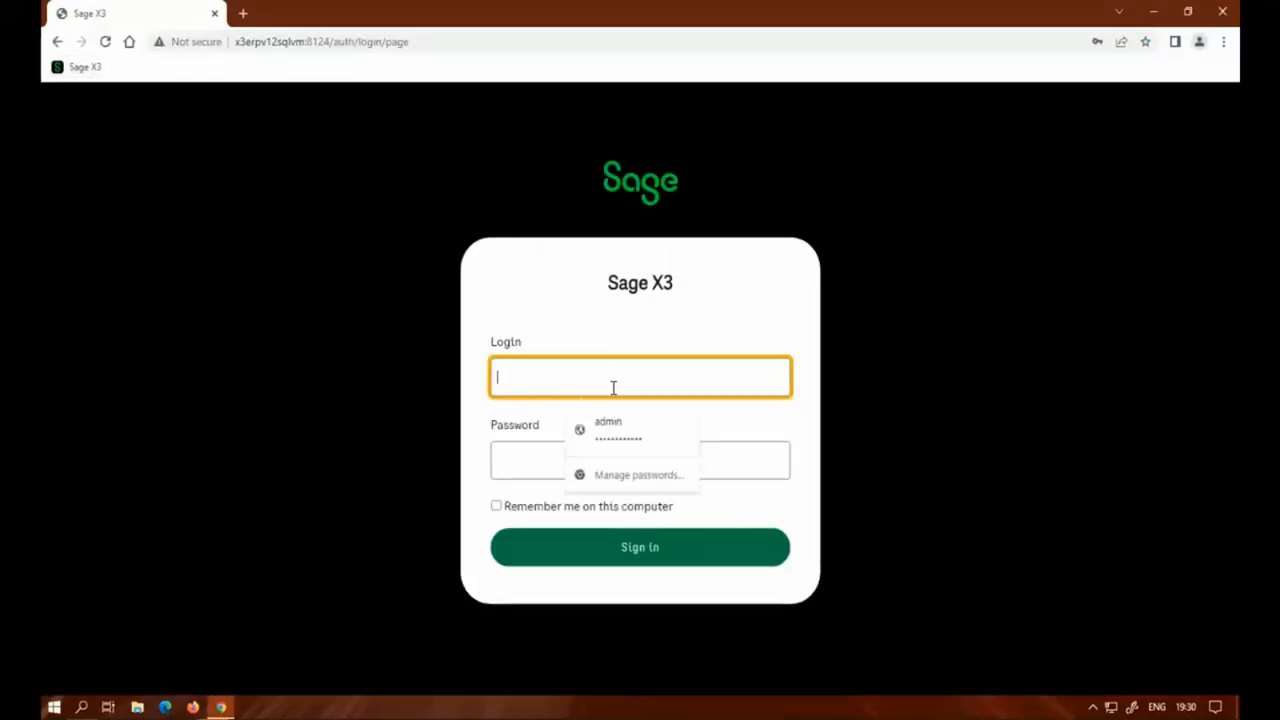
pyautogui.click(619, 440)
pyautogui.click(646, 550)
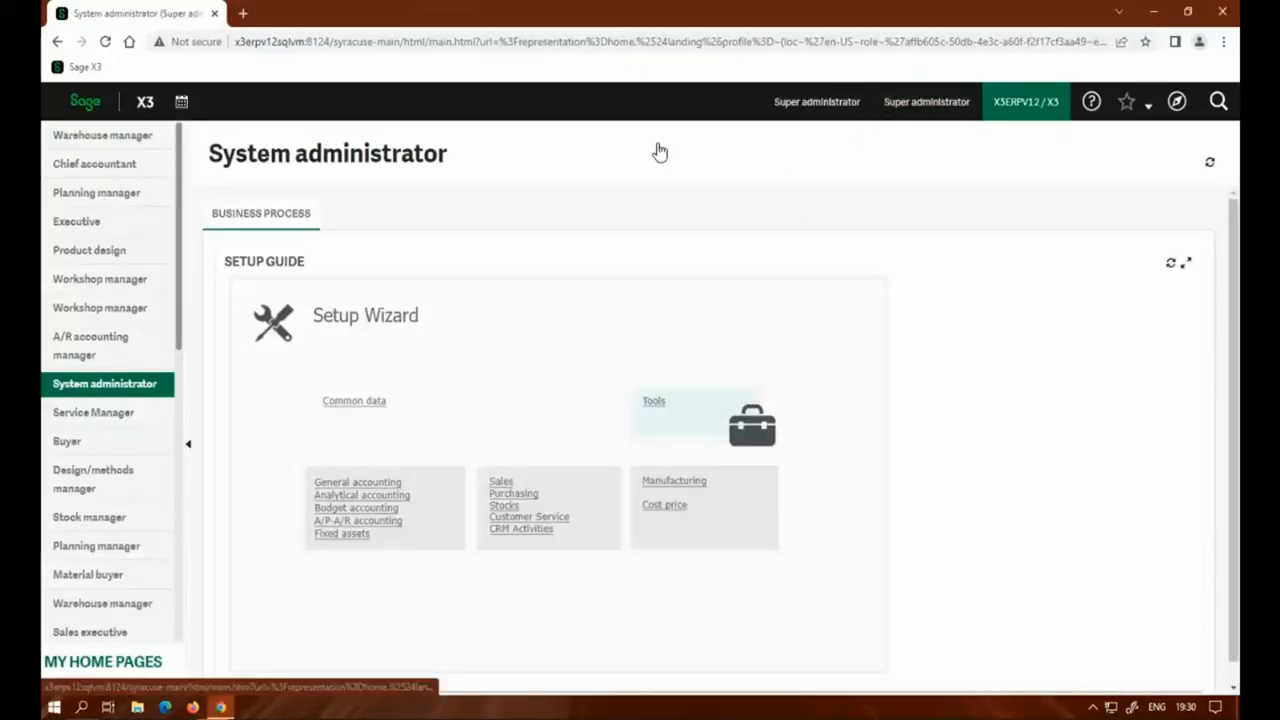
# - Open the User Broadcasts function from the Usage section of Administration
pyautogui.click(1176, 101)
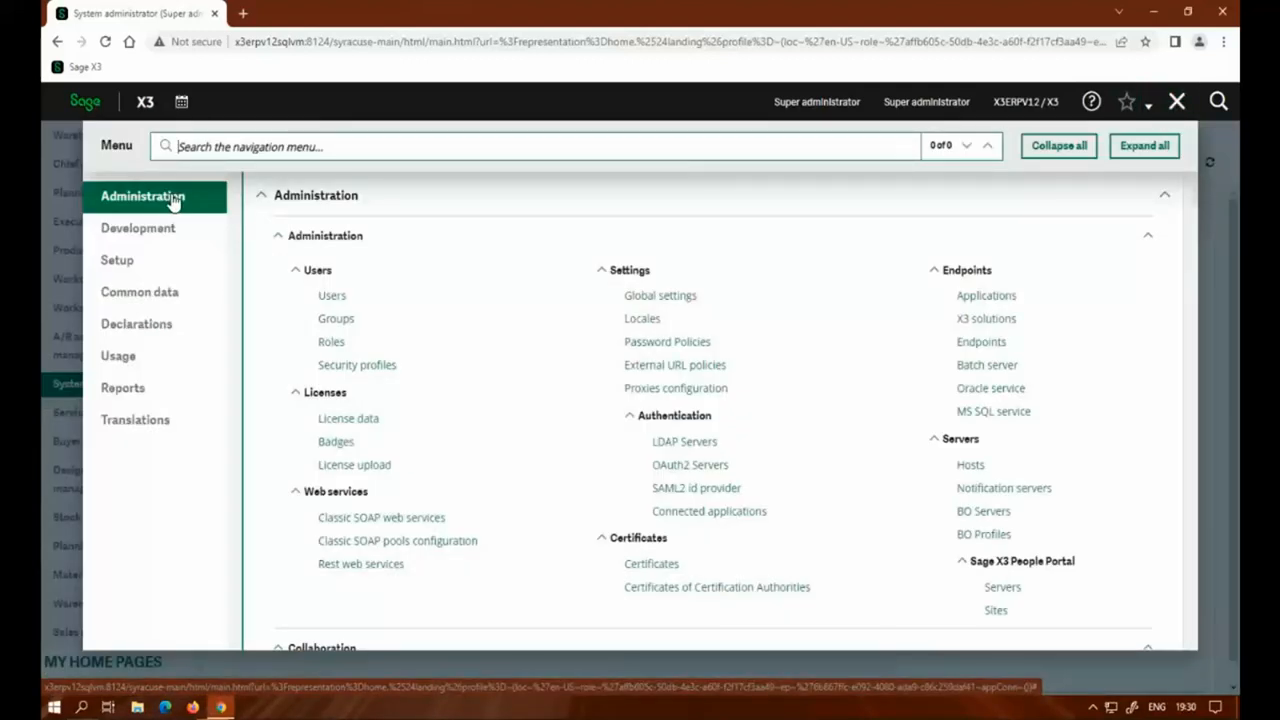
pyautogui.scroll(-6, 531, 340)
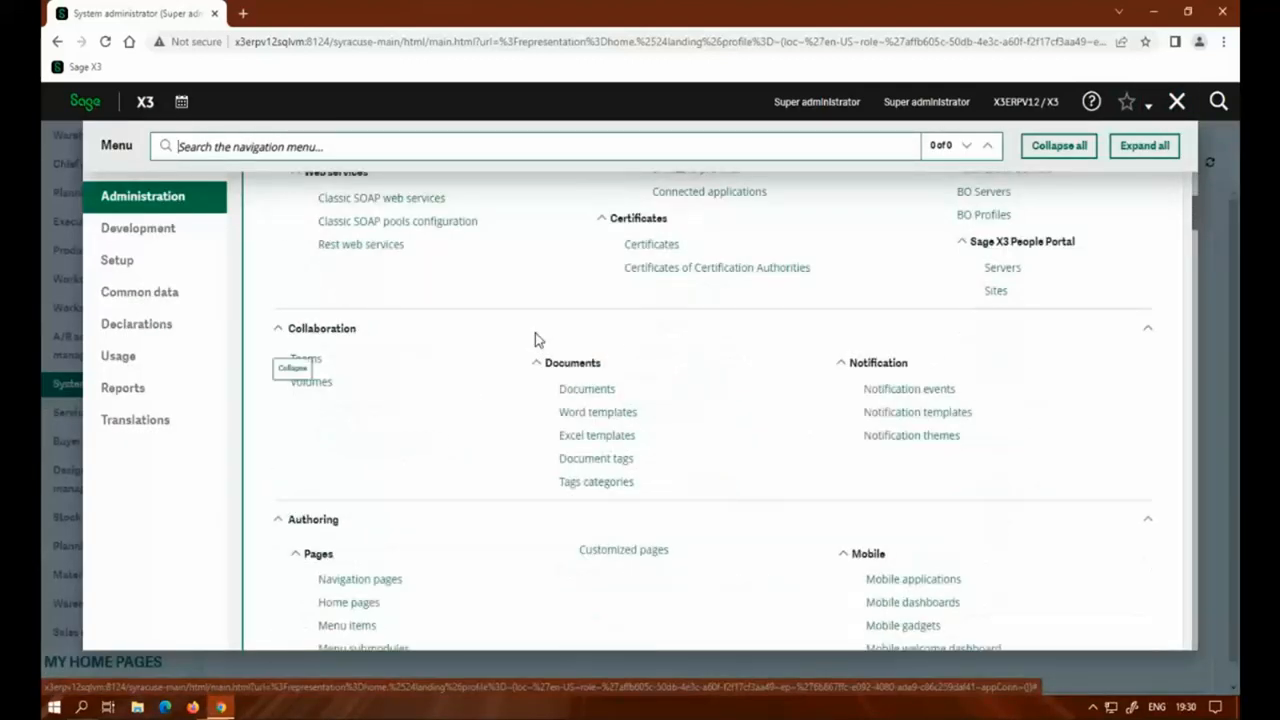
pyautogui.scroll(-4, 535, 338)
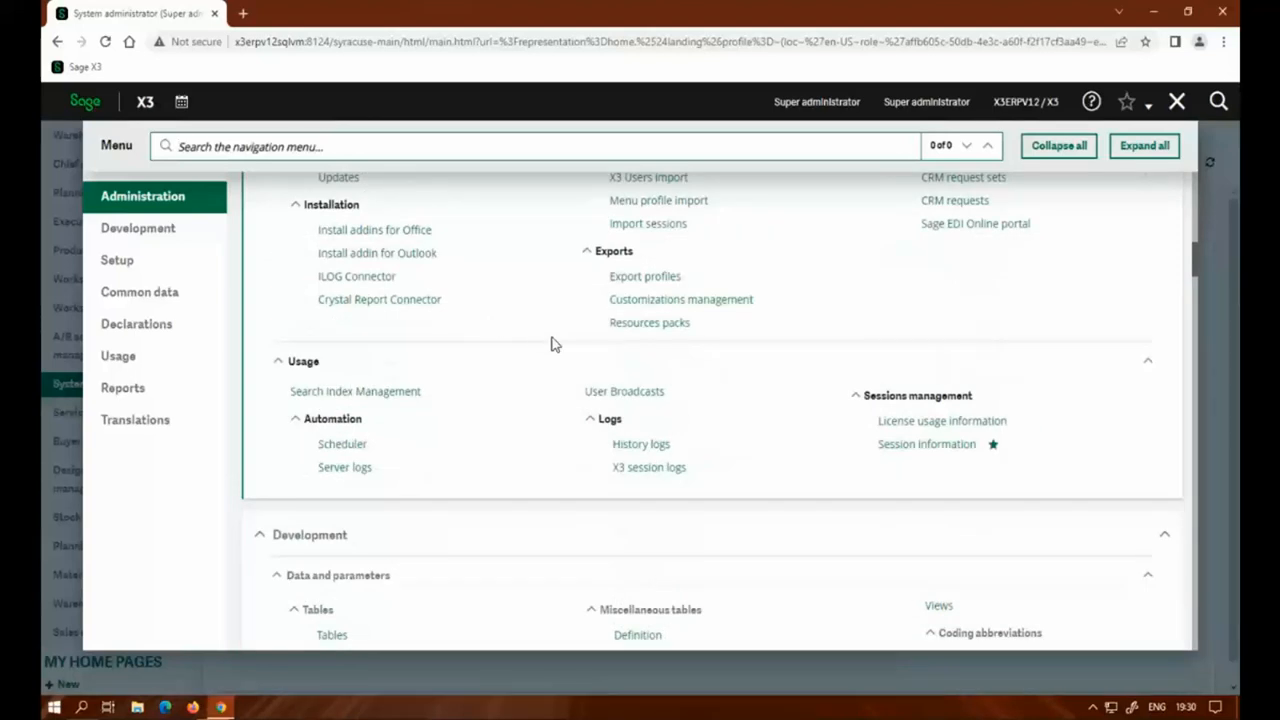
pyautogui.click(628, 392)
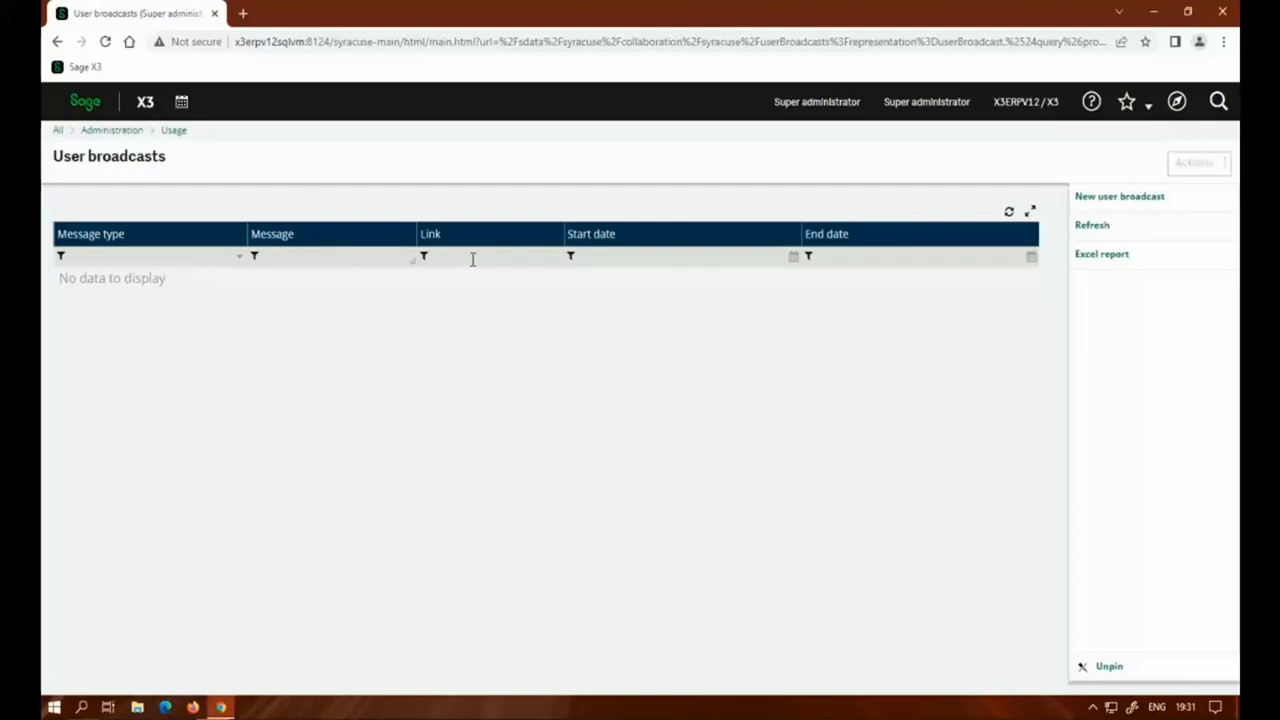
# - Start a new user broadcast of type Logout with the message "Please log out as soon as possible..."
pyautogui.click(1137, 200)
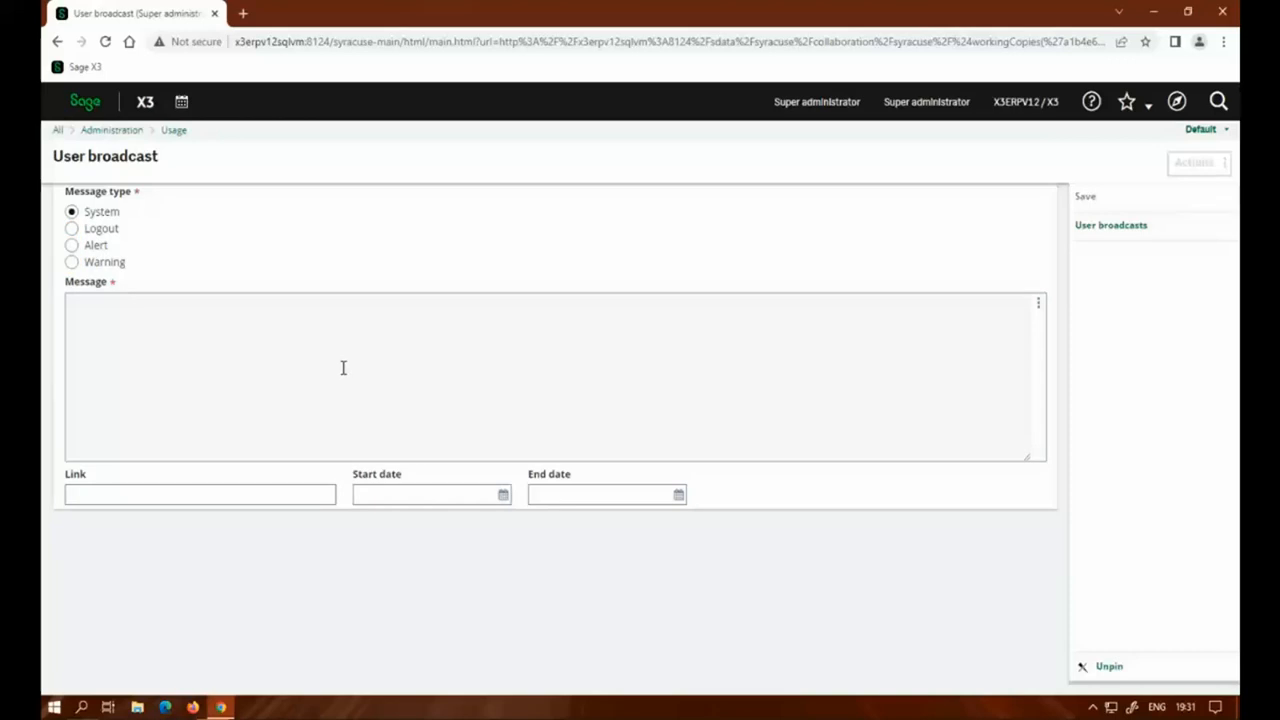
pyautogui.click(84, 229)
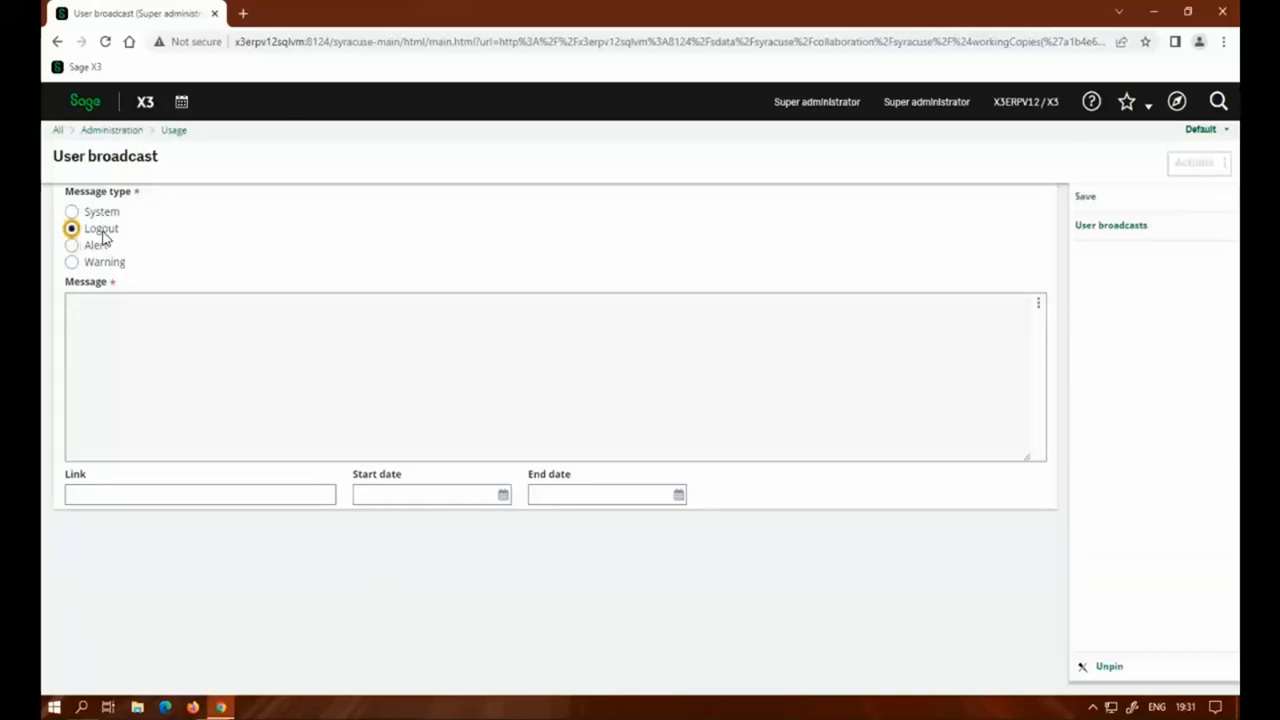
pyautogui.click(487, 384)
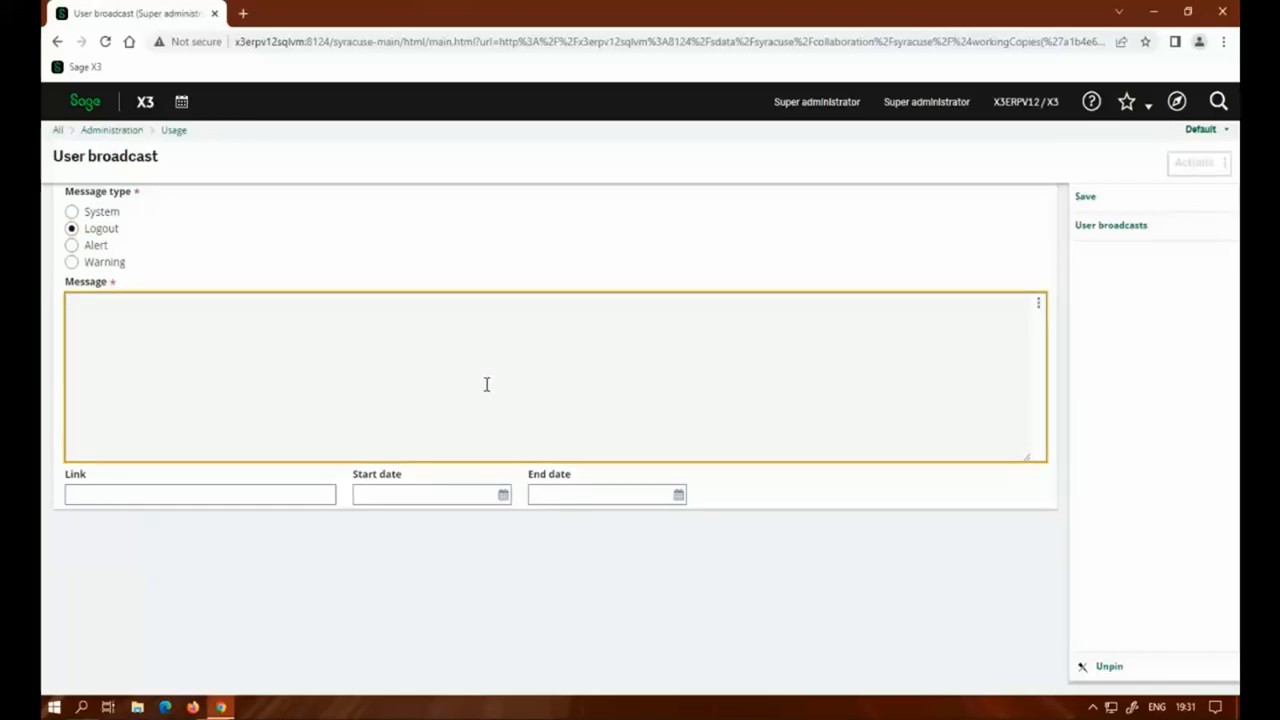
pyautogui.write('Please log out as soon as pos')
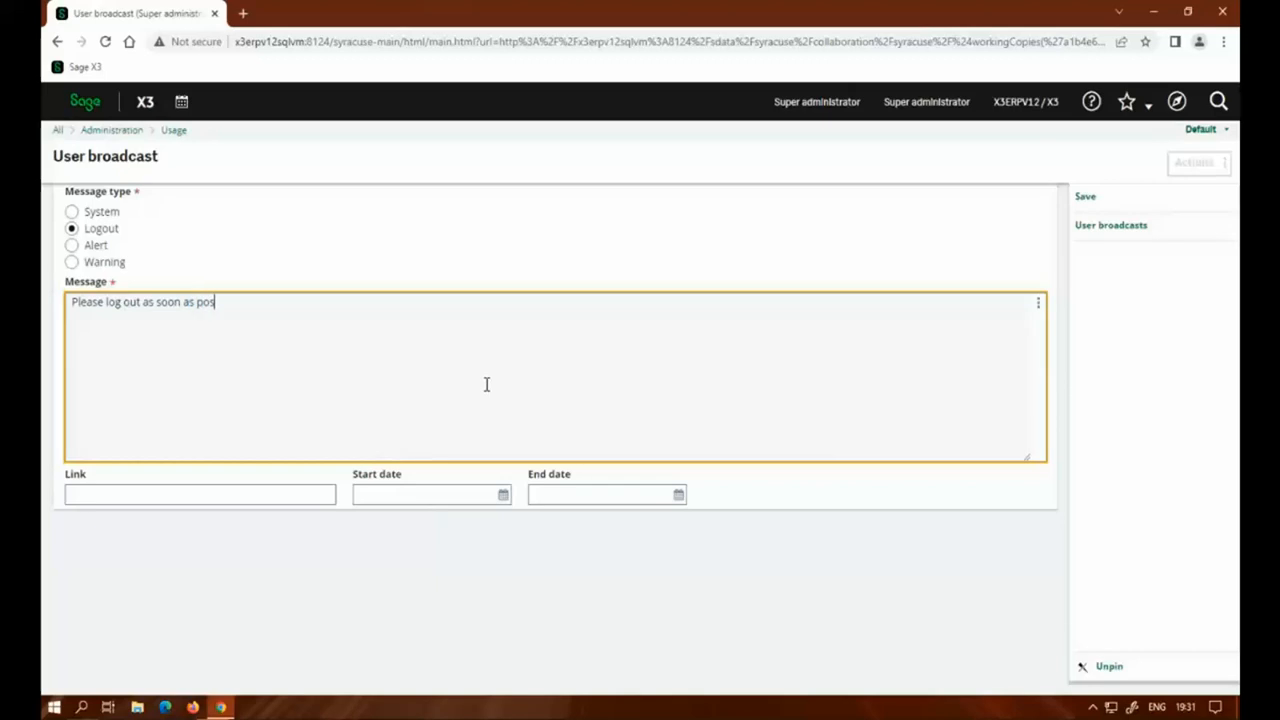
pyautogui.write('sibkle...')
# - Find the Google home page in a new browser tab, accept its cookie terms, and copy its web address
pyautogui.click(142, 487)
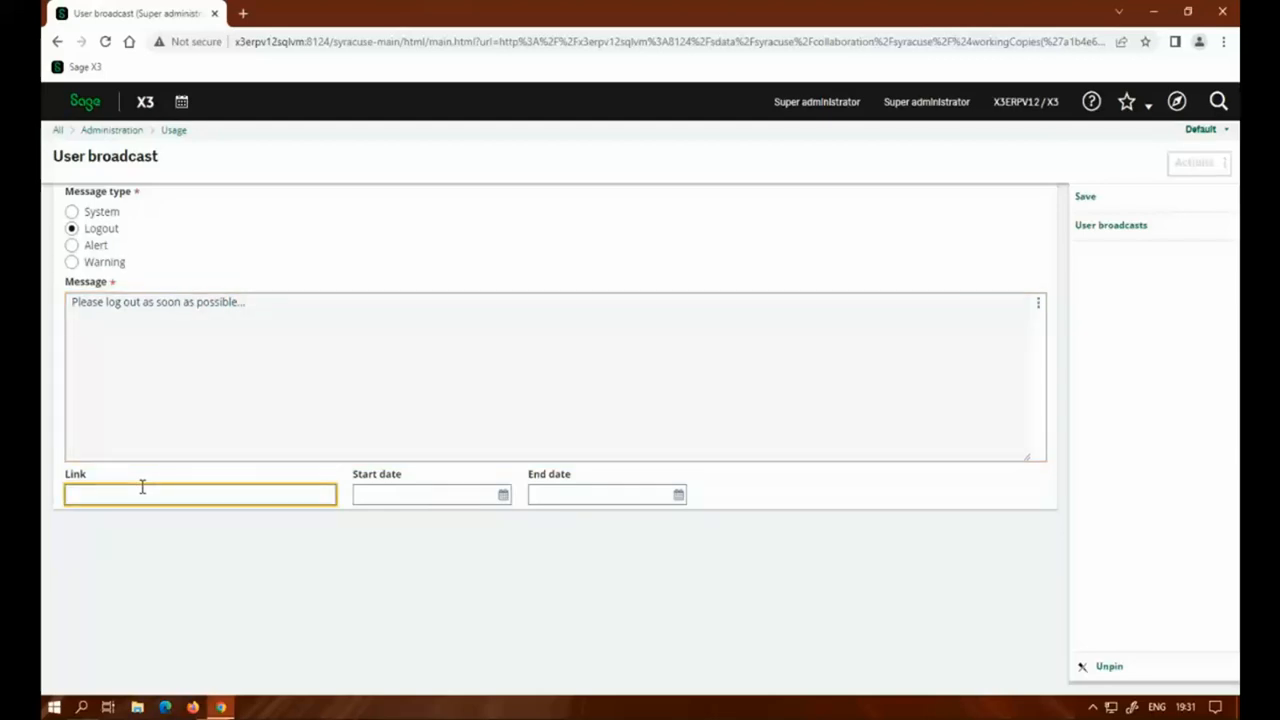
pyautogui.click(243, 14)
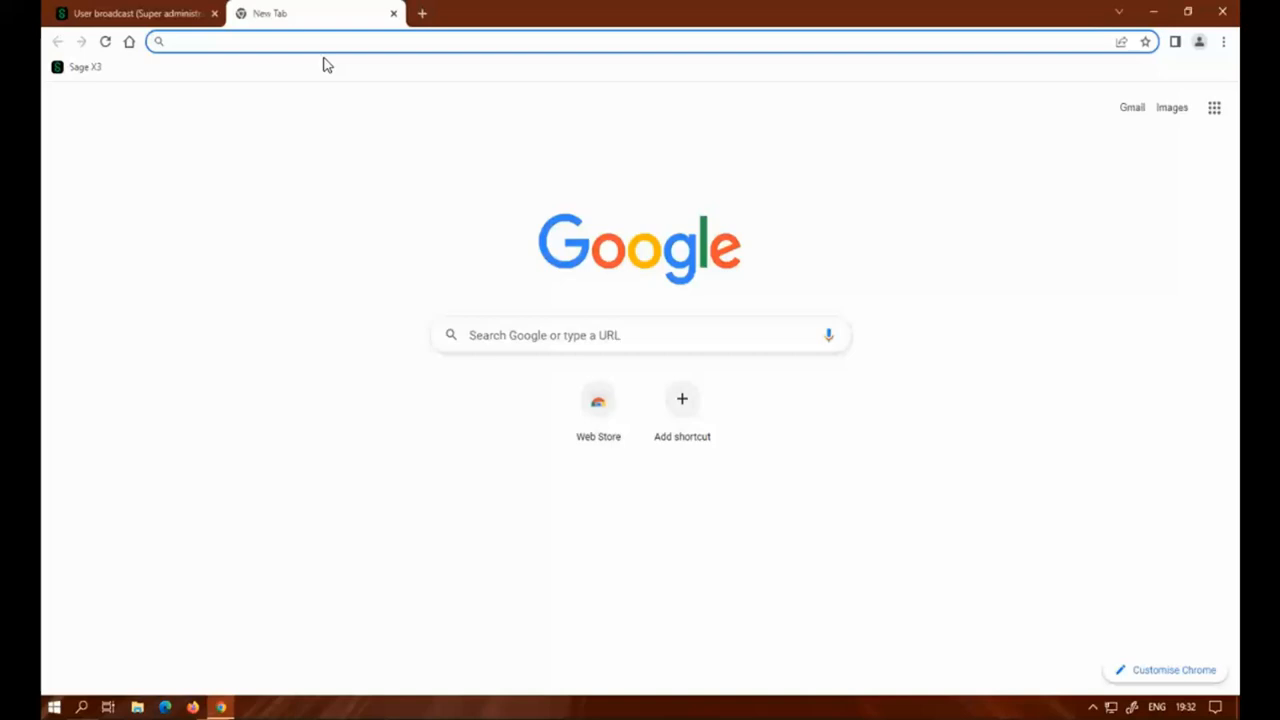
pyautogui.write('google')
pyautogui.press('Return')
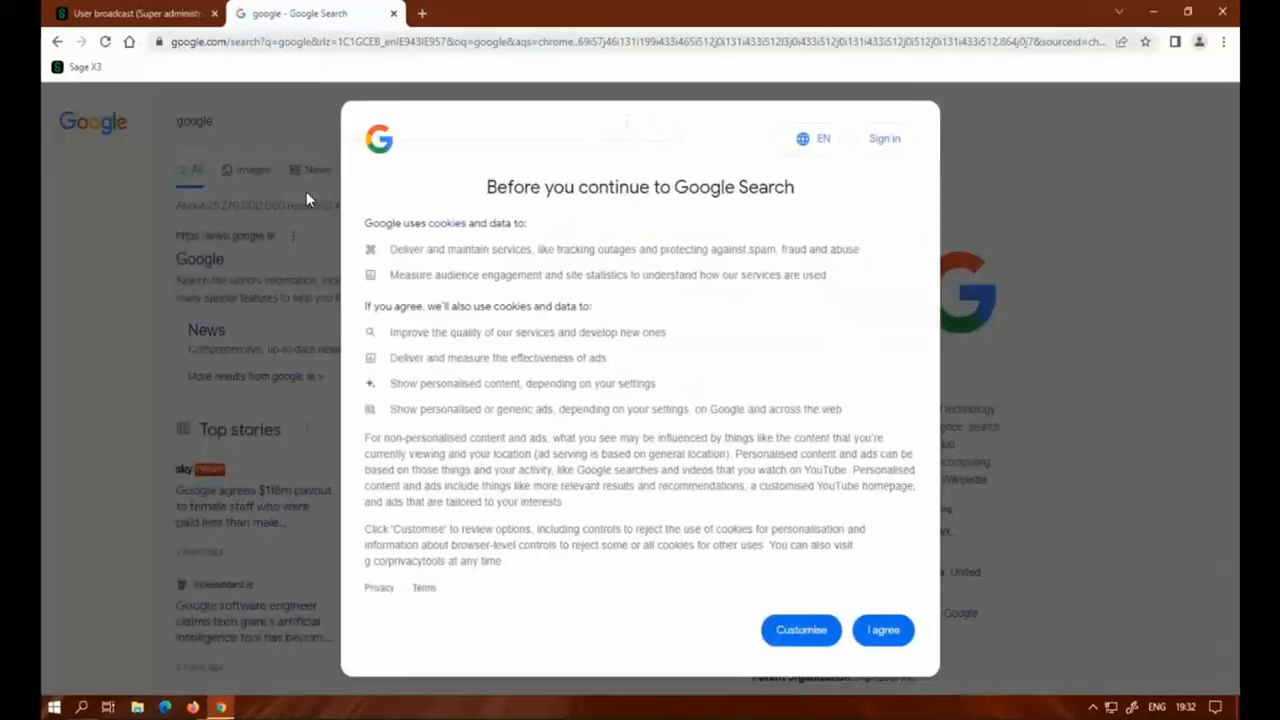
pyautogui.click(887, 632)
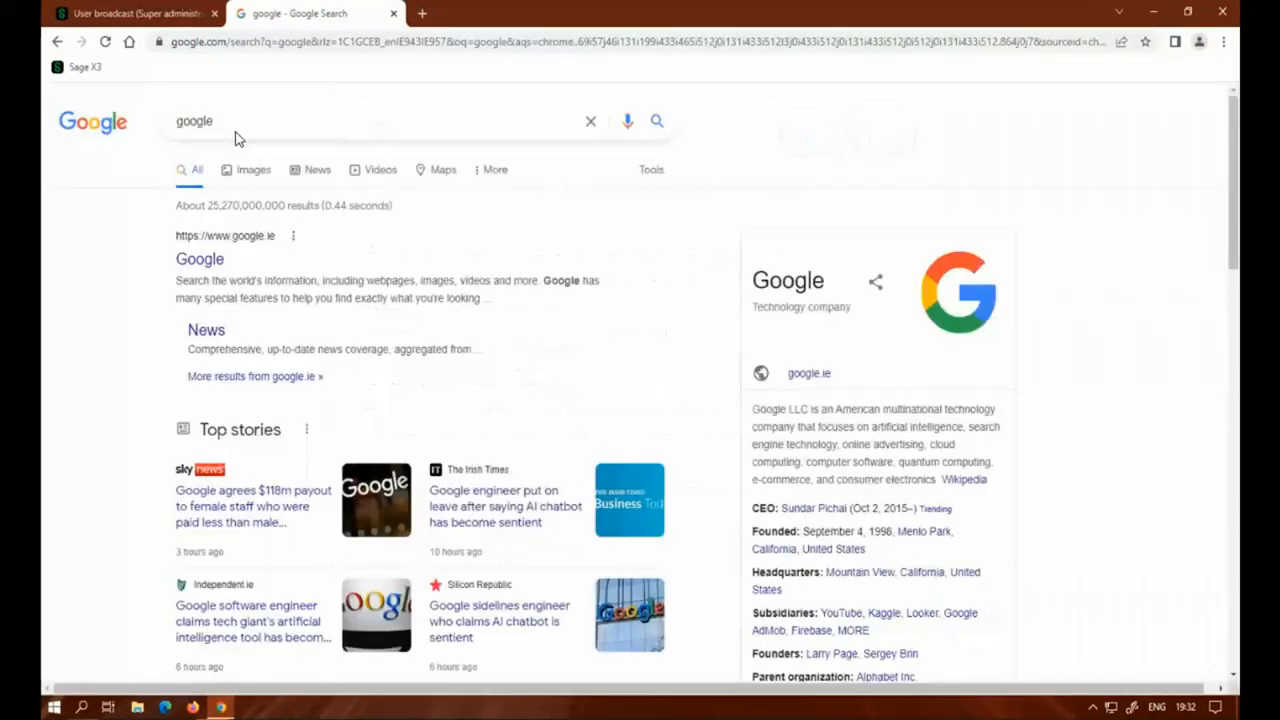
pyautogui.click(200, 260)
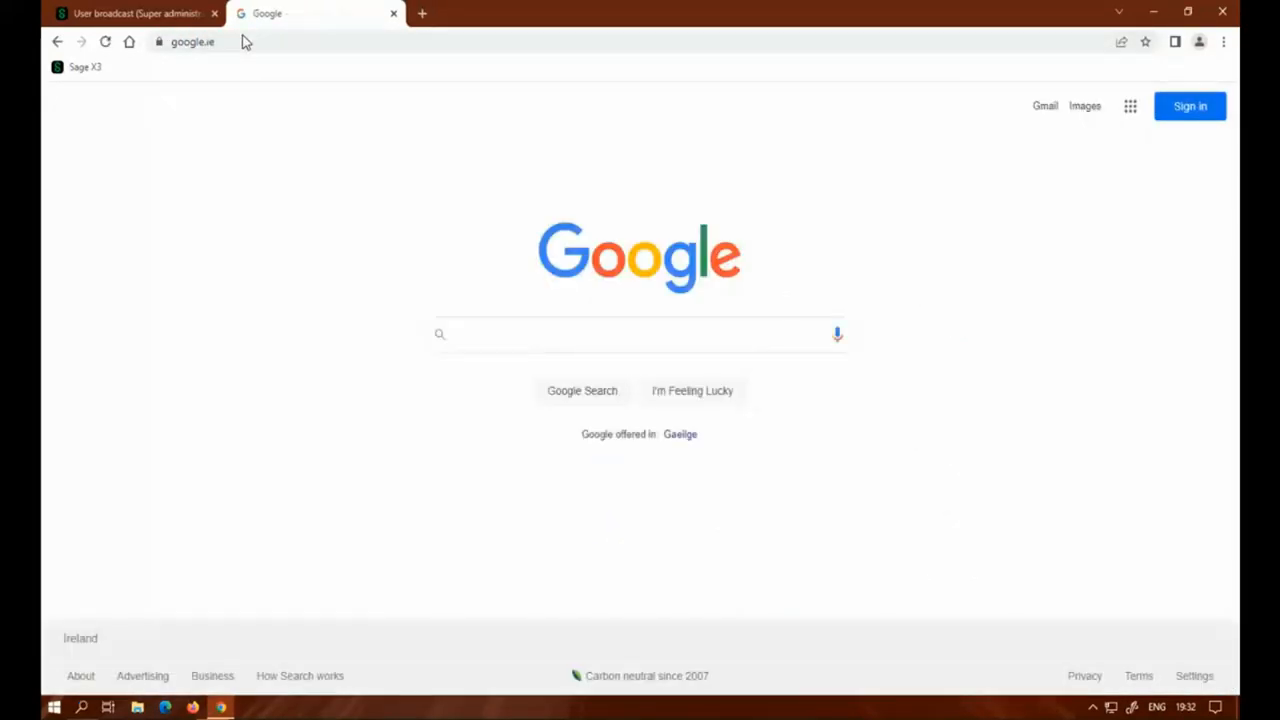
pyautogui.click(241, 40)
pyautogui.hotkey('ctrl', 'c')
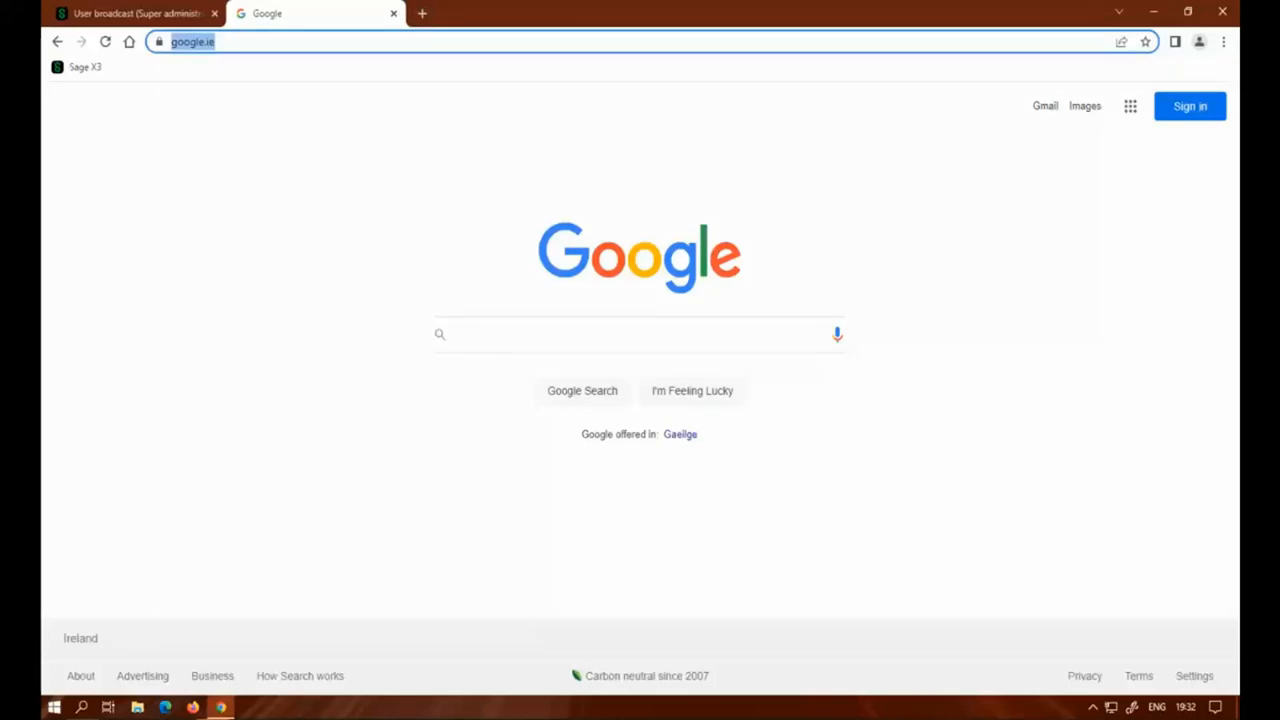
pyautogui.click(138, 14)
pyautogui.hotkey('ctrl', 'v')
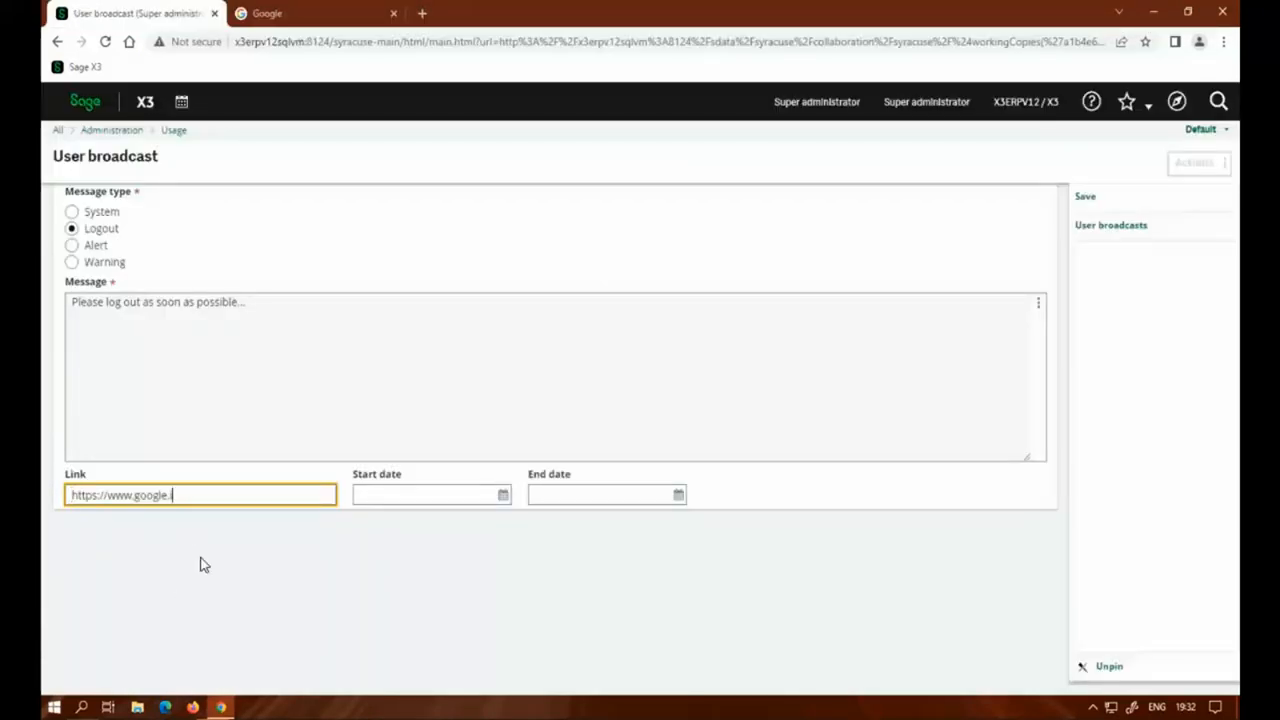
pyautogui.write('om/')
# - Set both the start date and the end date of the broadcast to 6/13/2022
pyautogui.click(388, 492)
pyautogui.click(502, 496)
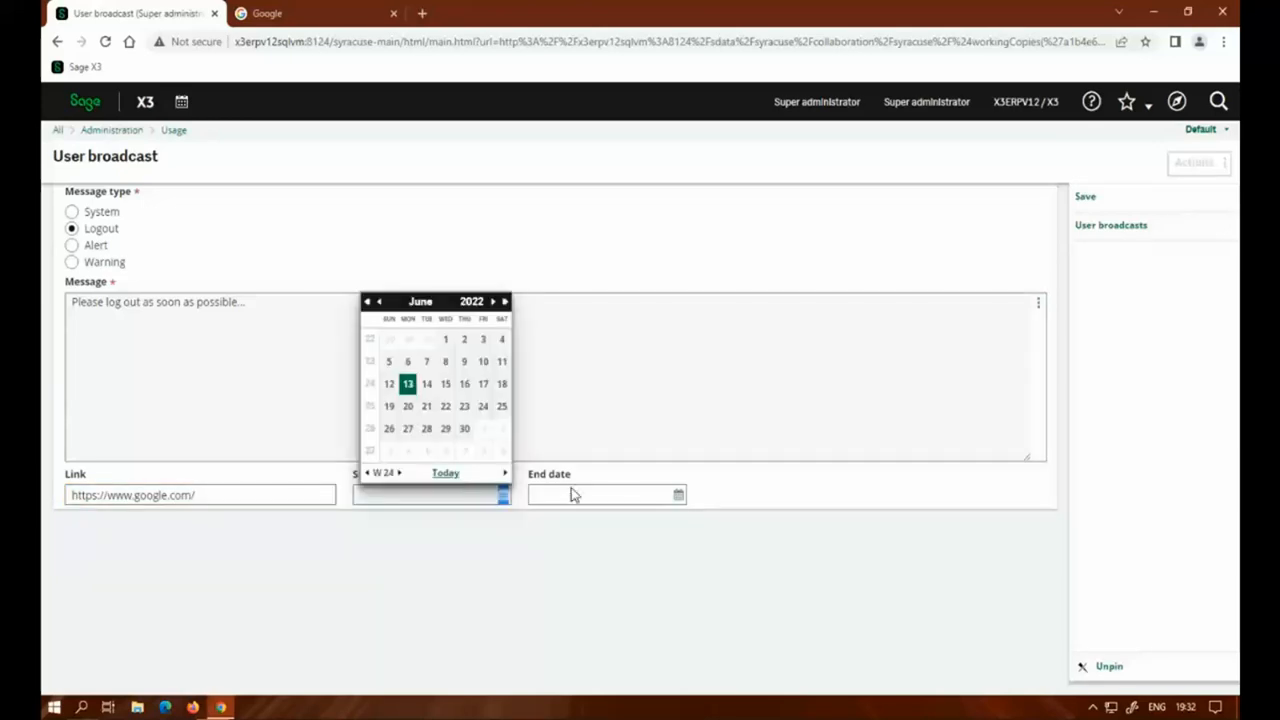
pyautogui.click(108, 336)
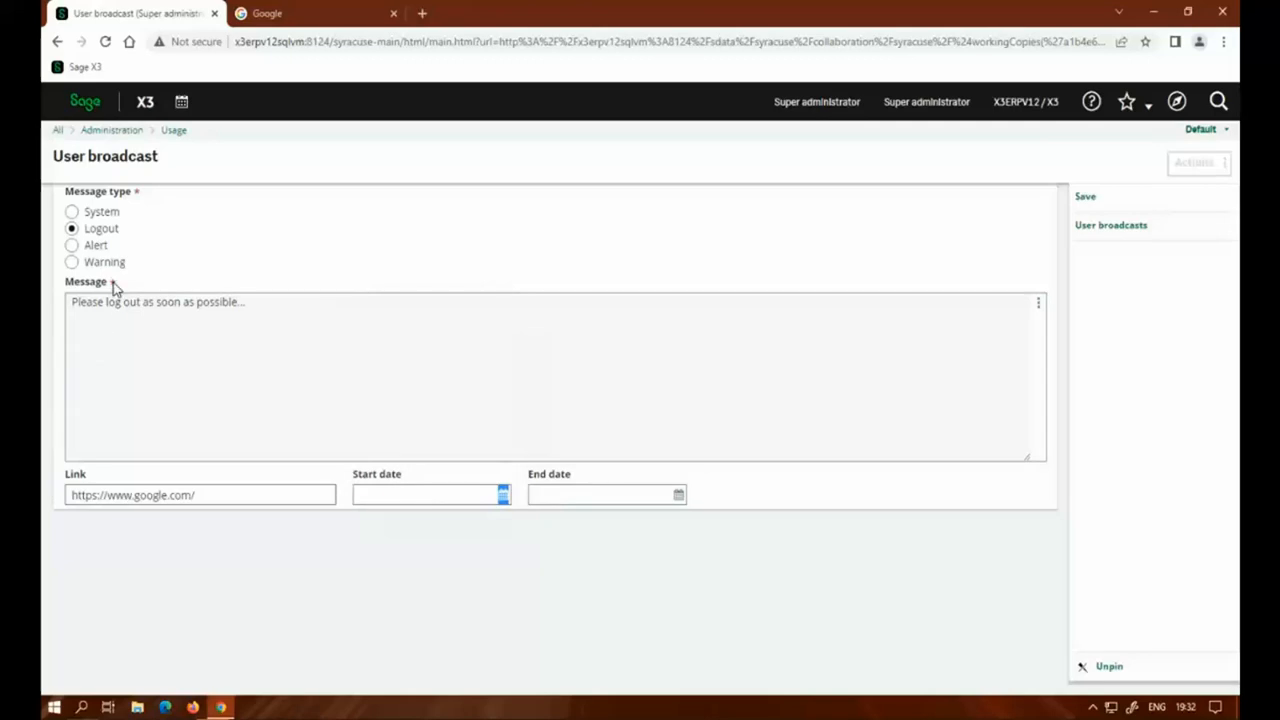
pyautogui.click(503, 497)
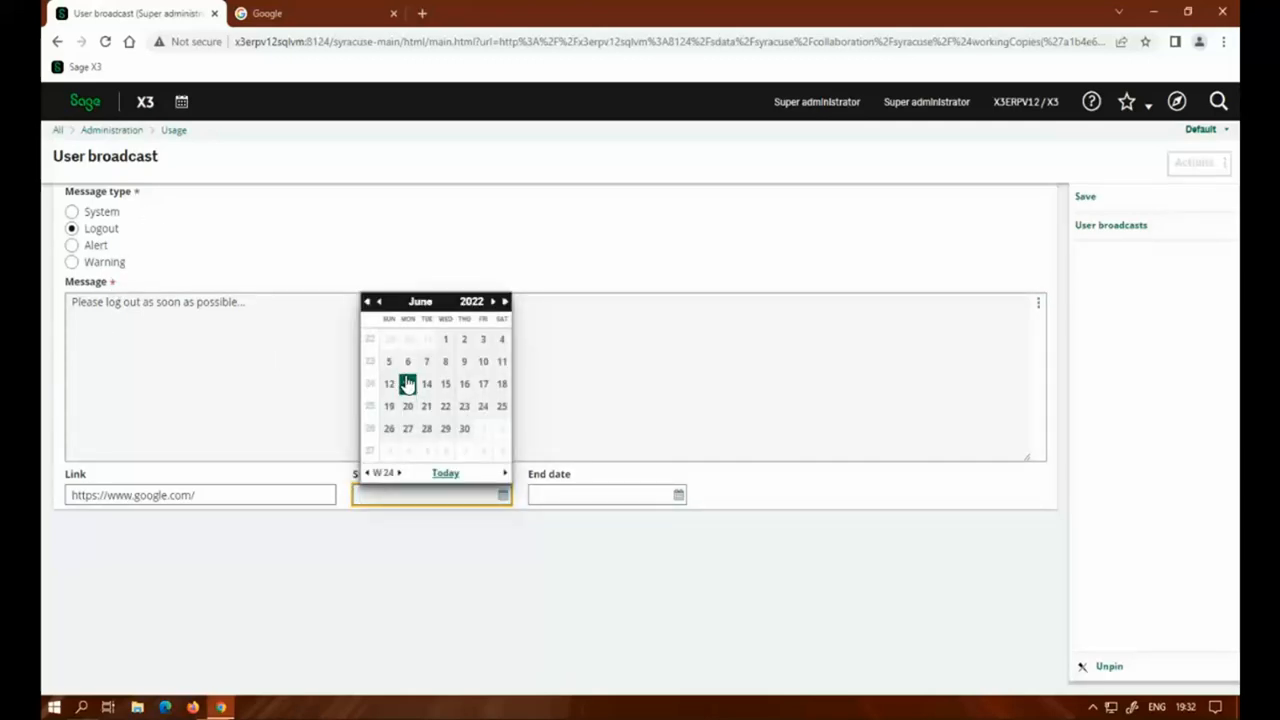
pyautogui.click(407, 384)
pyautogui.click(677, 497)
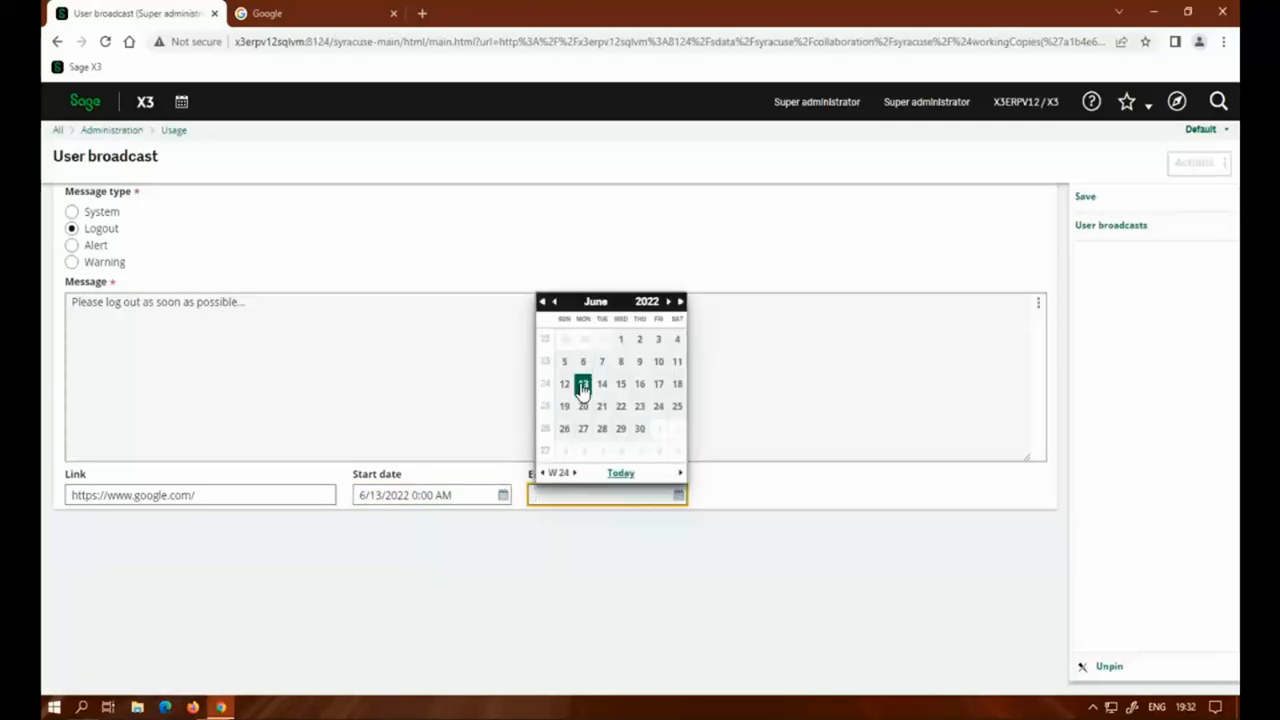
pyautogui.click(582, 386)
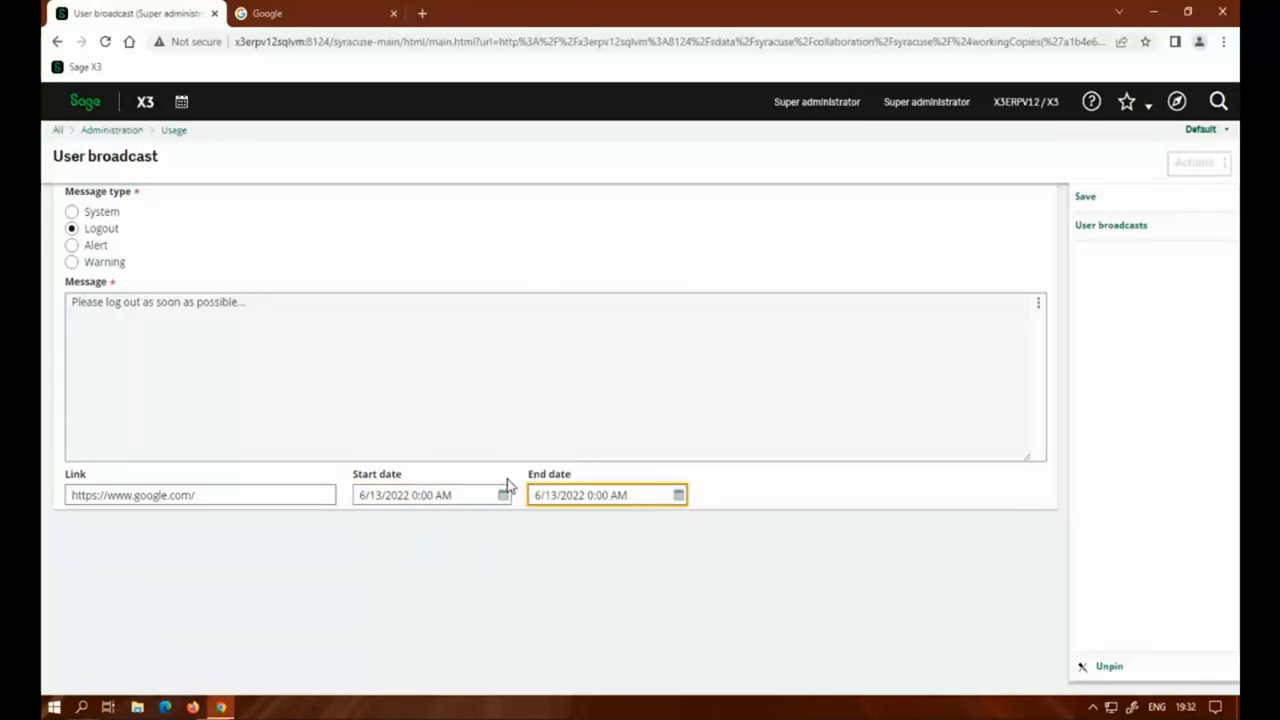
# - Set the broadcast's start time to 1:00 AM and its end time to 11:59 PM
pyautogui.click(415, 495)
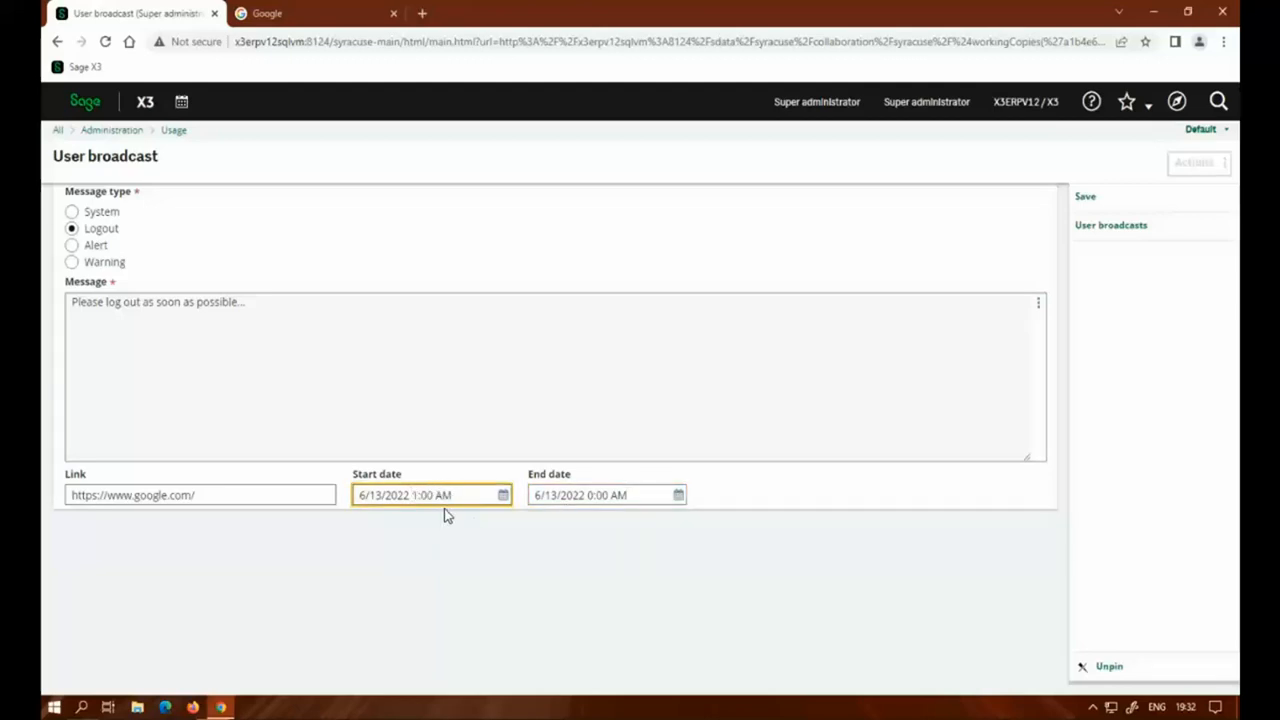
pyautogui.doubleClick(590, 495)
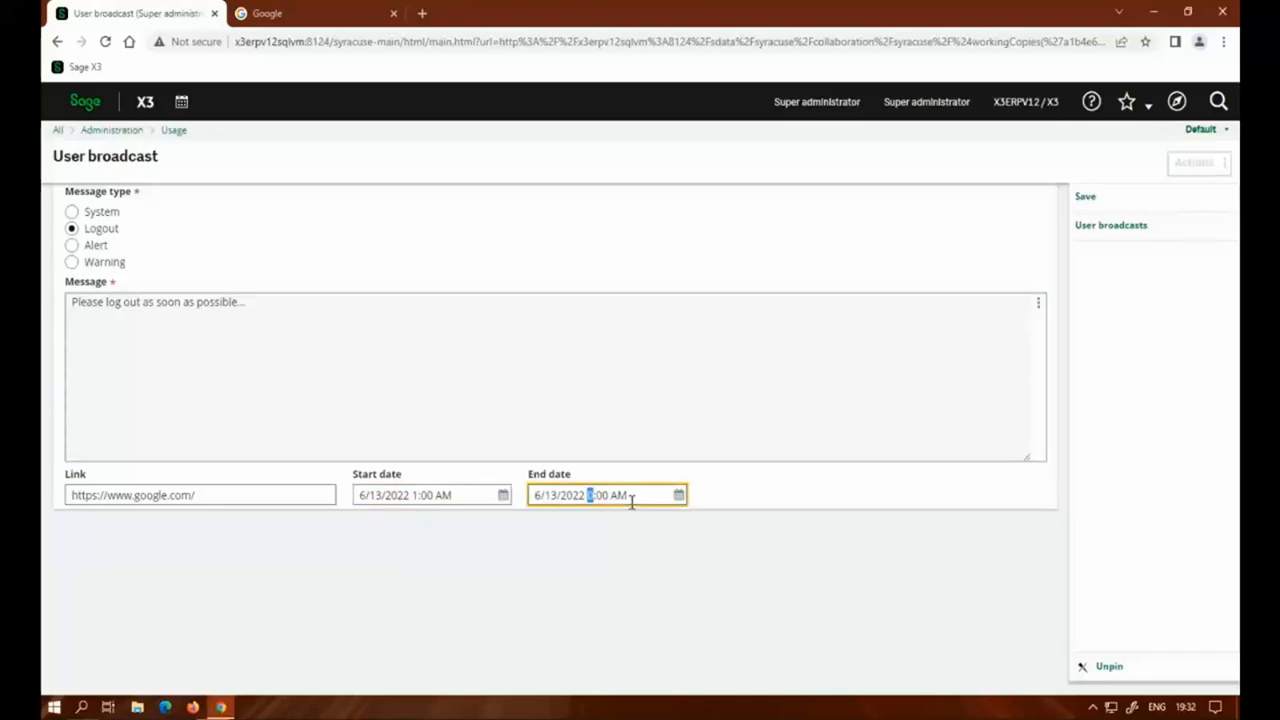
pyautogui.write('11')
pyautogui.press('BackSpace')
pyautogui.press('BackSpace')
pyautogui.write('59')
pyautogui.press('BackSpace')
pyautogui.write('P')
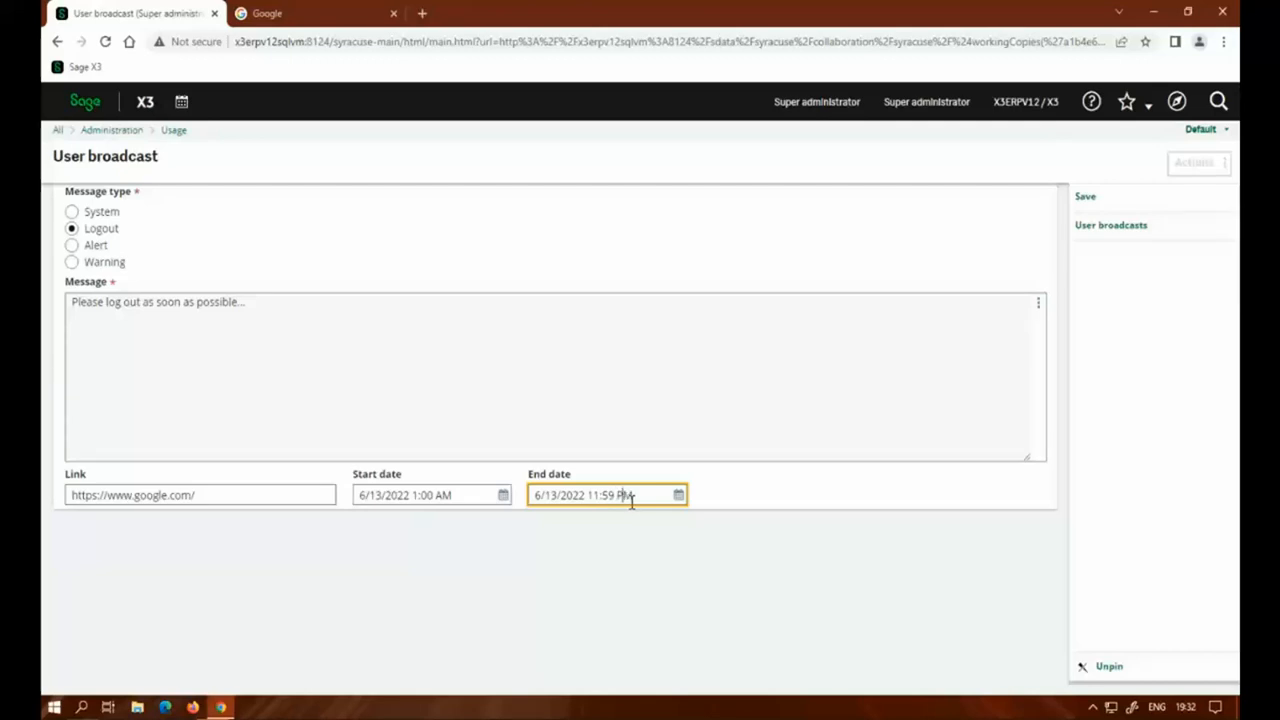
# - Save the user broadcast and go back to the list of user broadcasts
pyautogui.click(1105, 205)
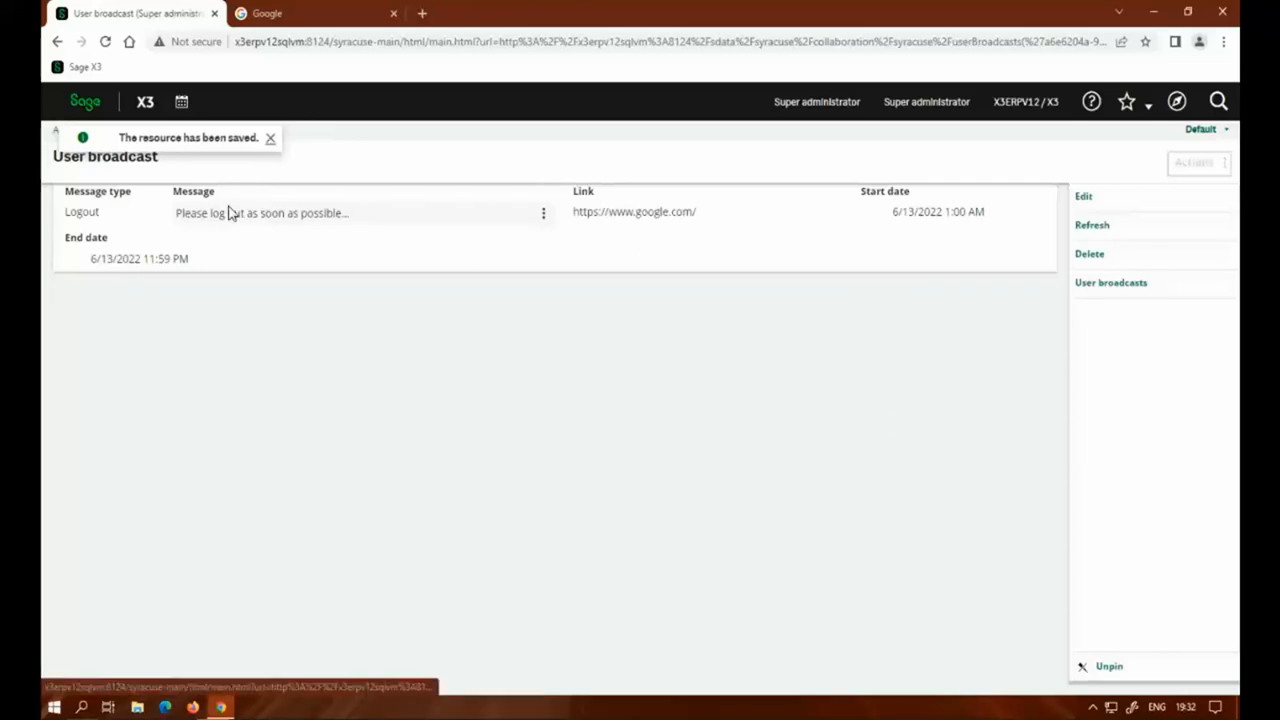
pyautogui.click(1088, 288)
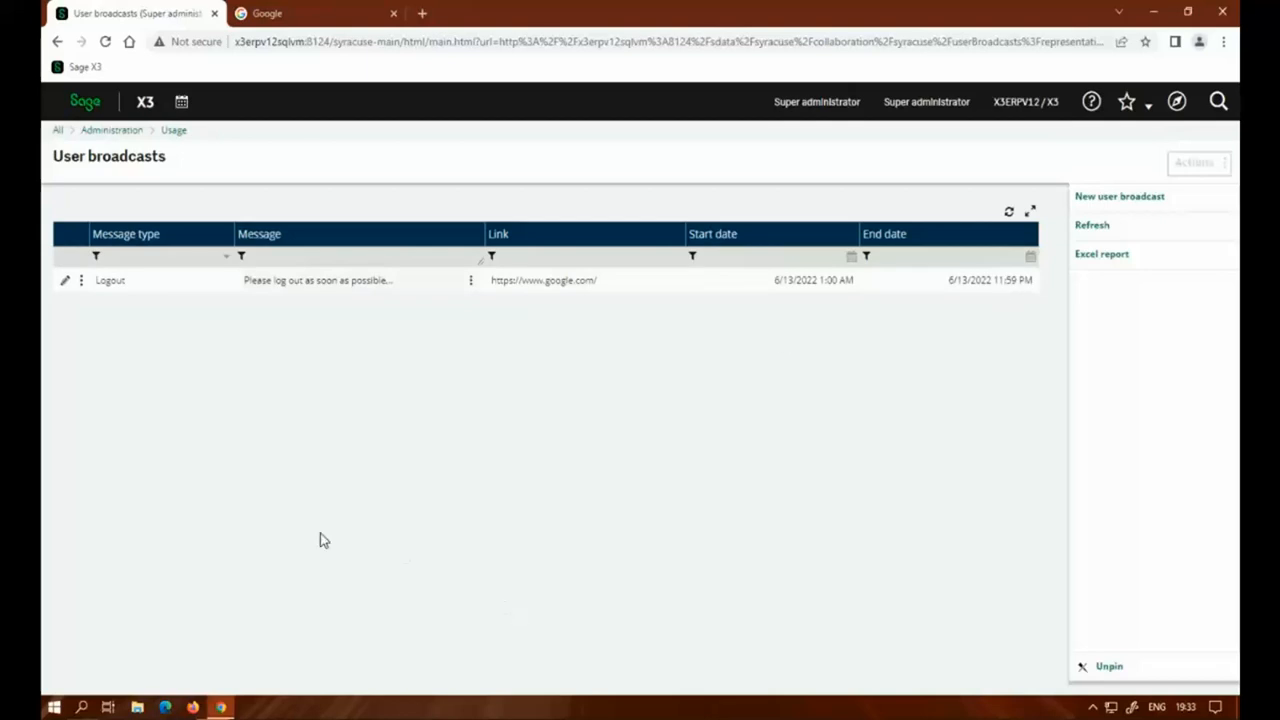
# - Switch to Firefox and load the Sage X3 login page at localhost:8124
pyautogui.click(193, 708)
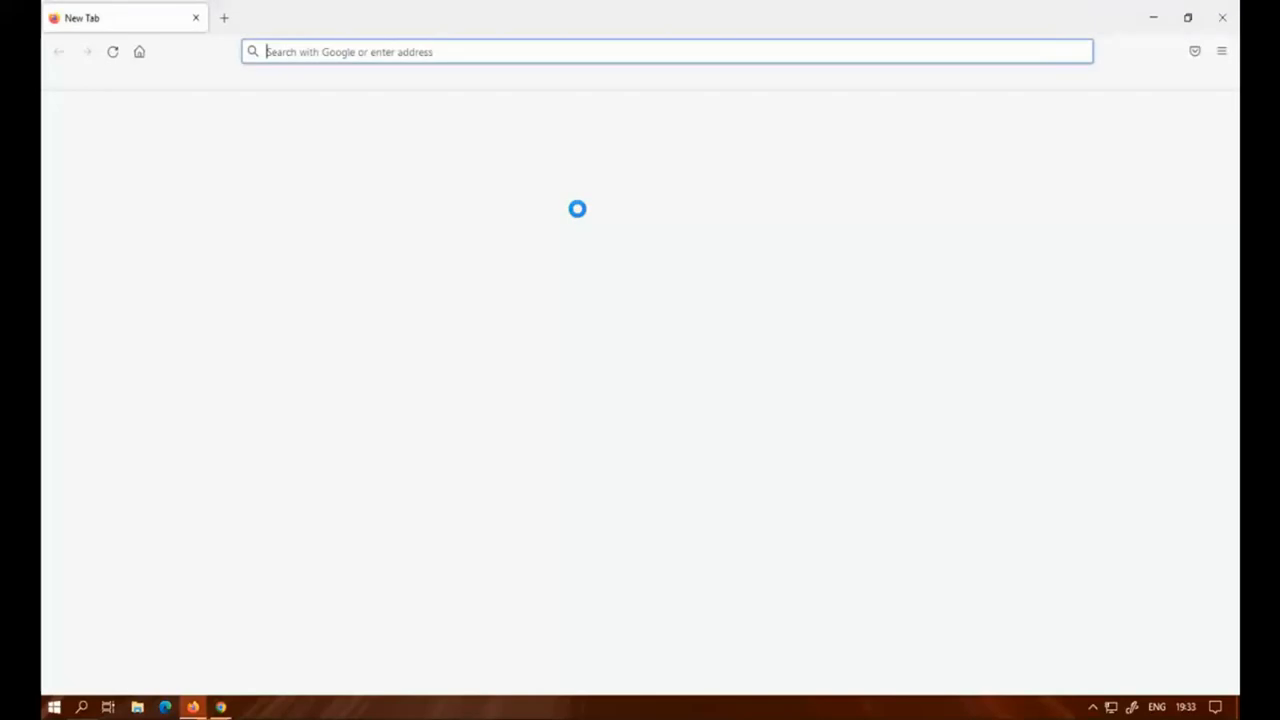
pyautogui.click(375, 52)
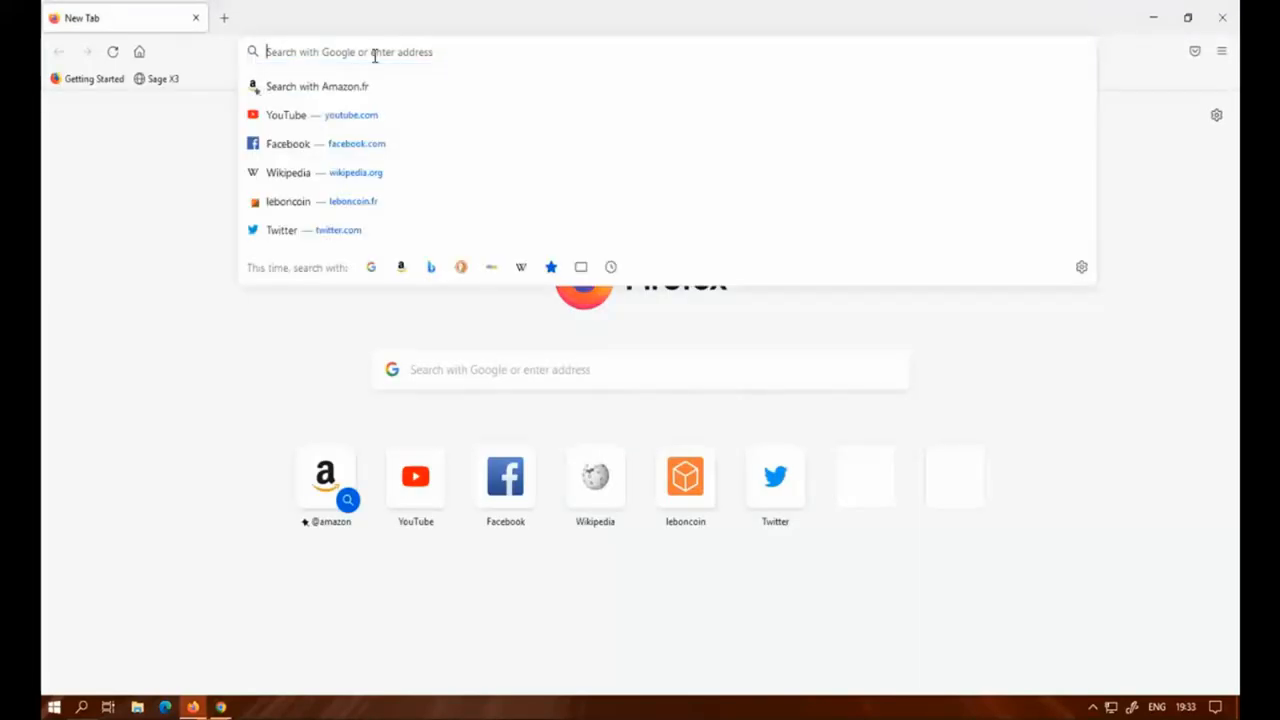
pyautogui.write('localhost')
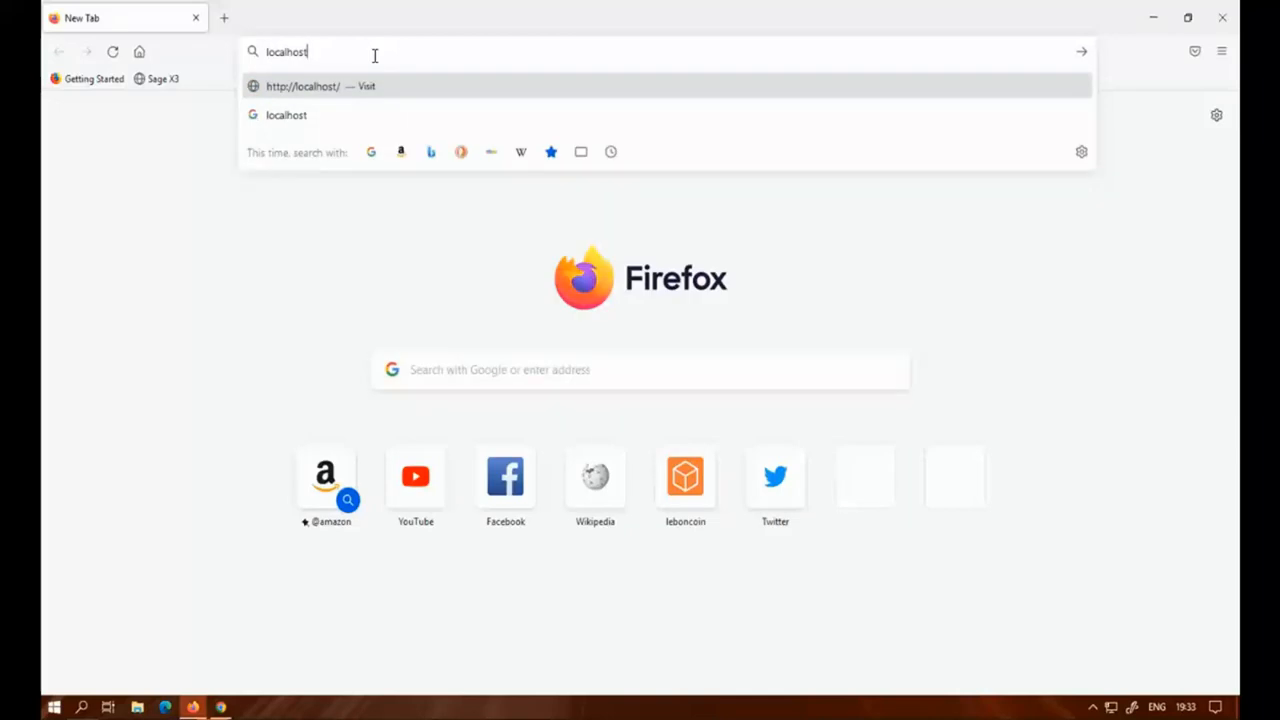
pyautogui.write(':8124')
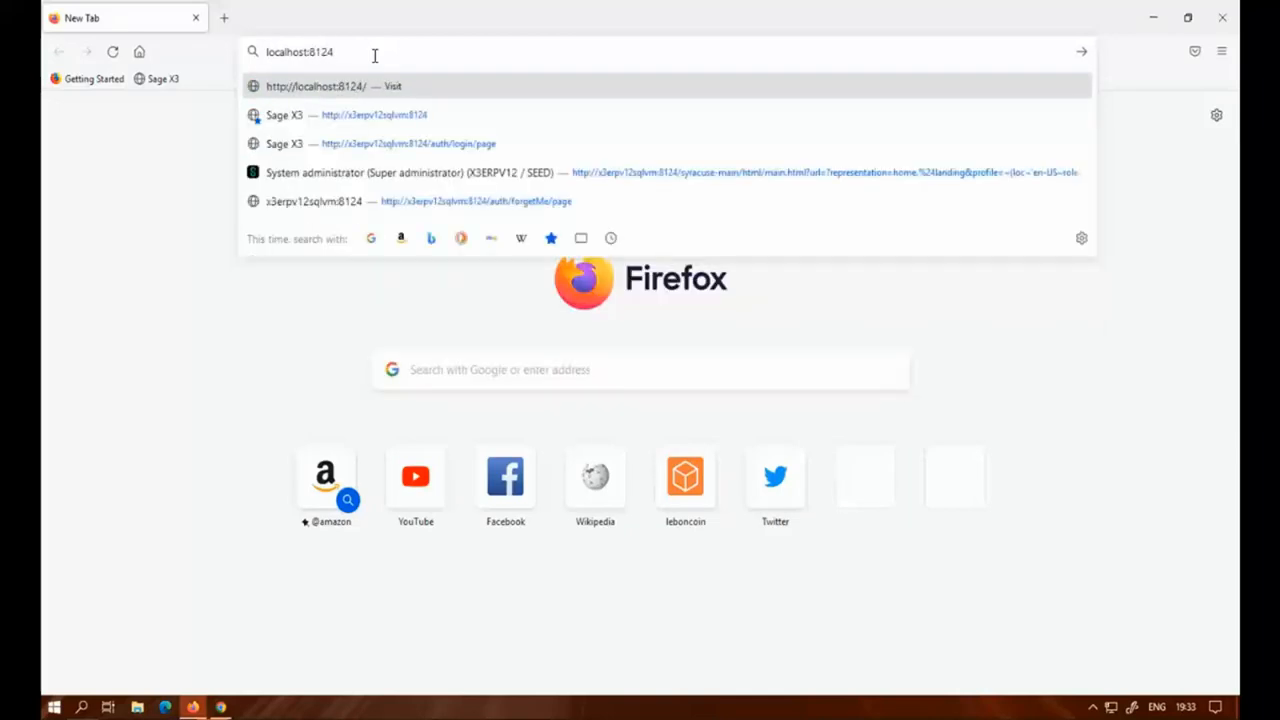
pyautogui.press('Return')
# - Sign in to Sage X3 as admin with the account password, and decline saving the login in the browser
pyautogui.click(536, 398)
pyautogui.click(614, 442)
pyautogui.hotkey('ctrl', 'v')
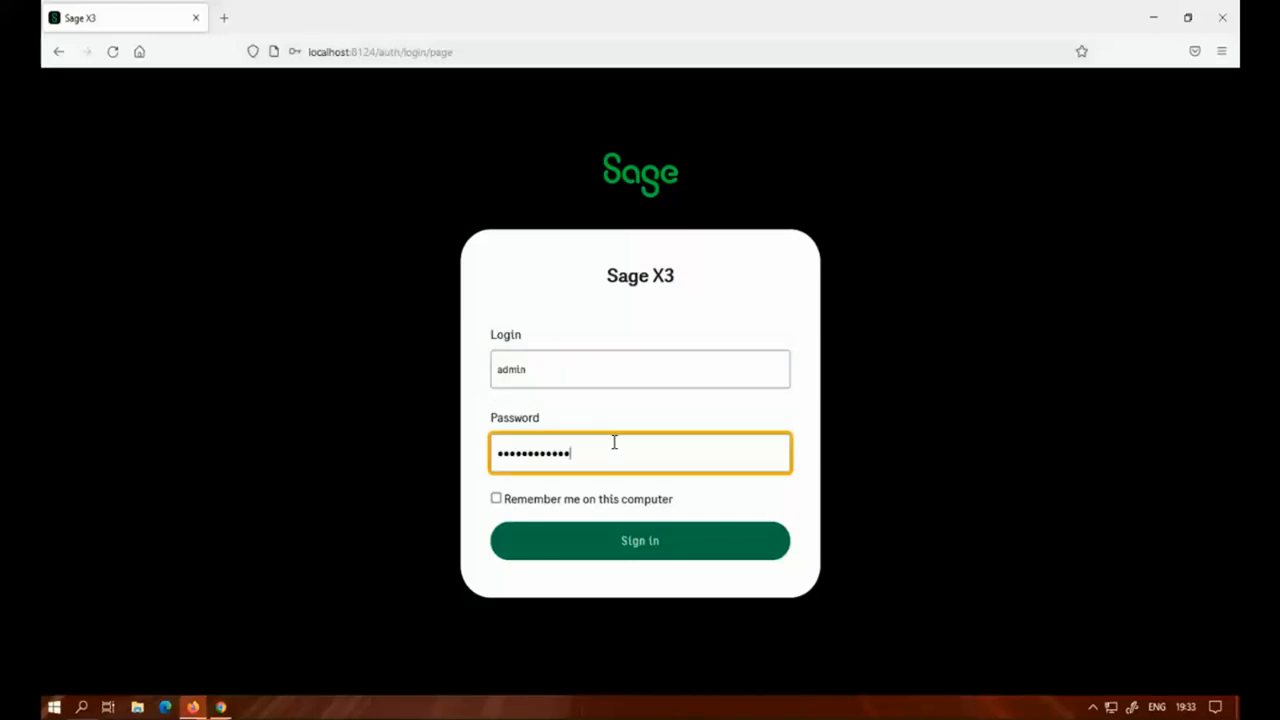
pyautogui.click(640, 554)
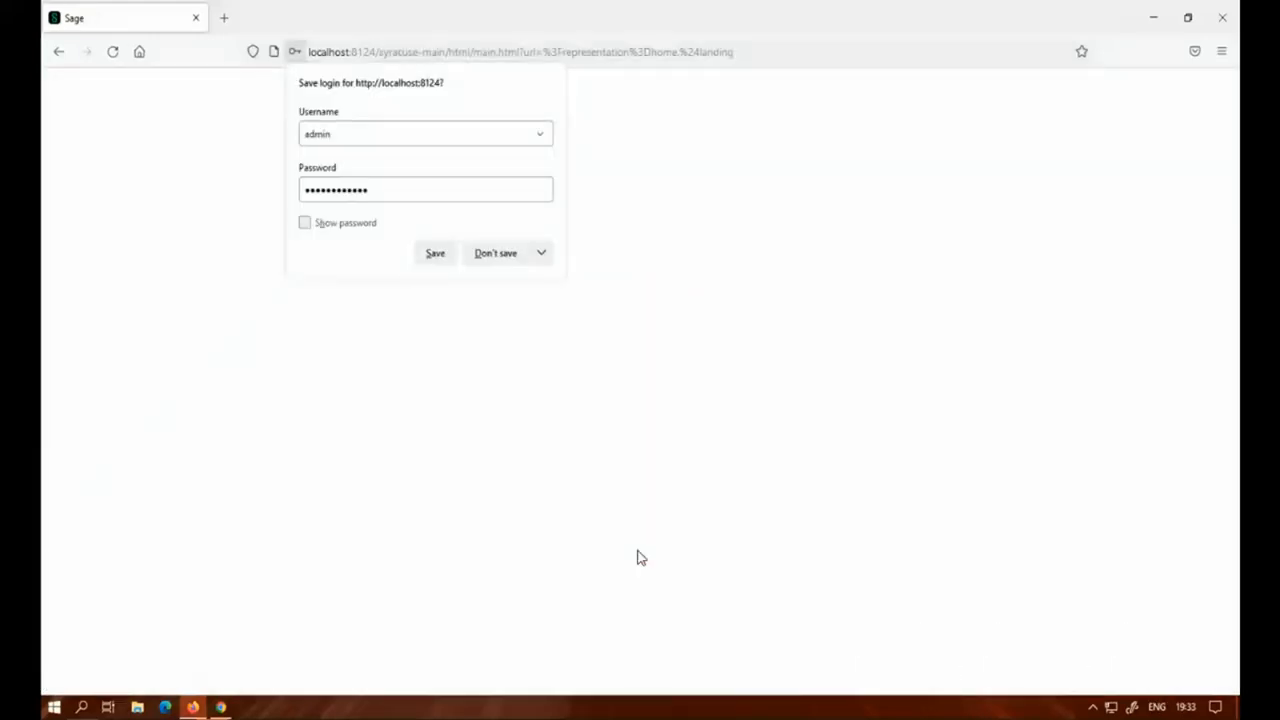
pyautogui.click(486, 254)
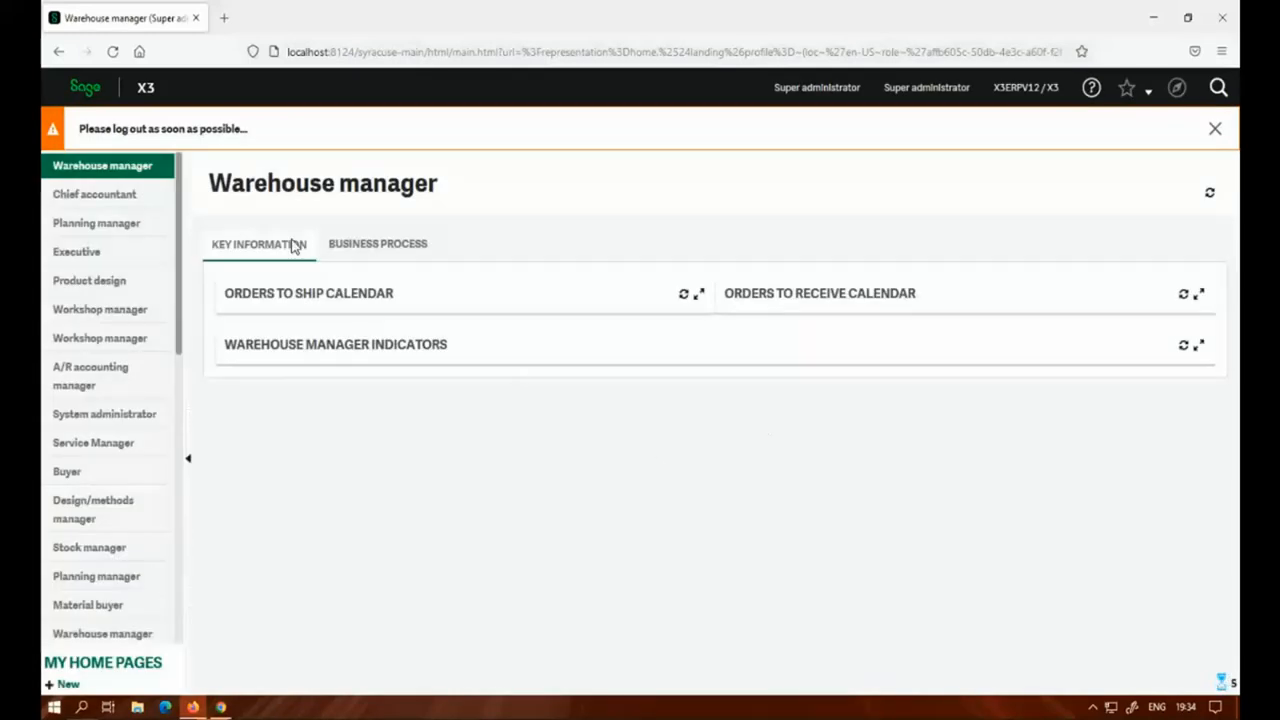
# - Follow the link in the logout broadcast banner, return to the Sage X3 page and dismiss the banner
pyautogui.click(178, 134)
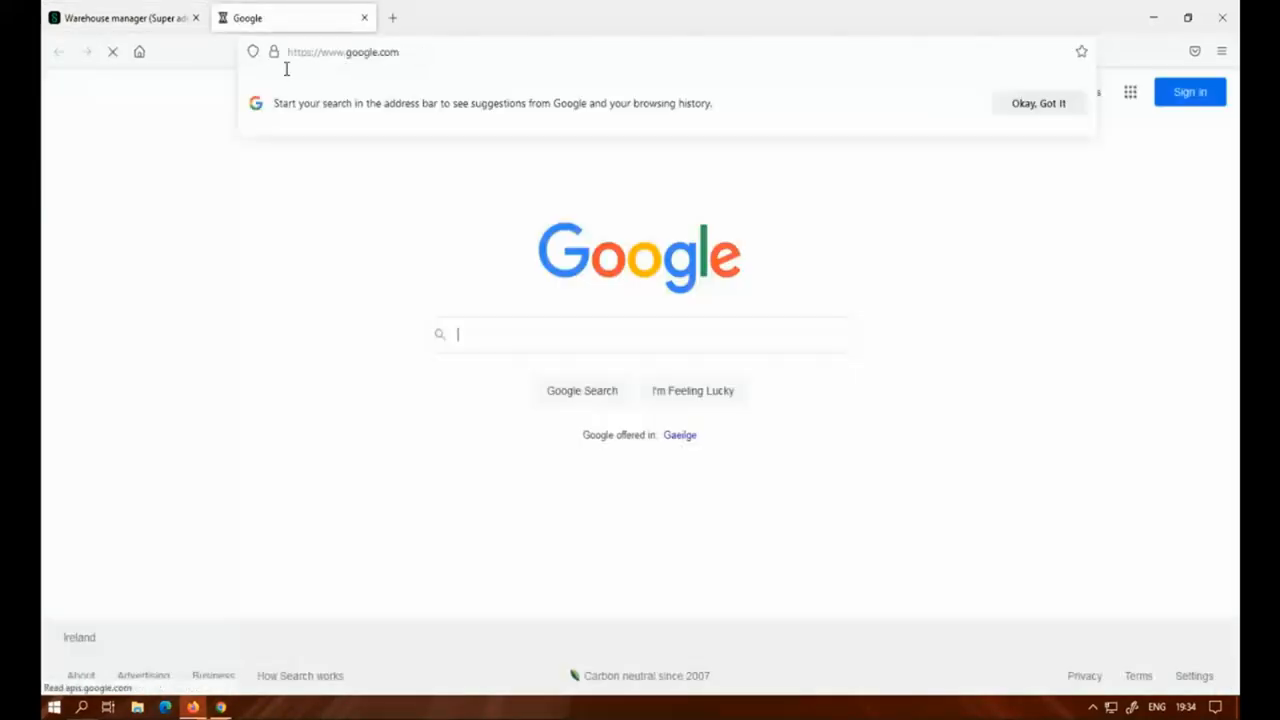
pyautogui.click(120, 18)
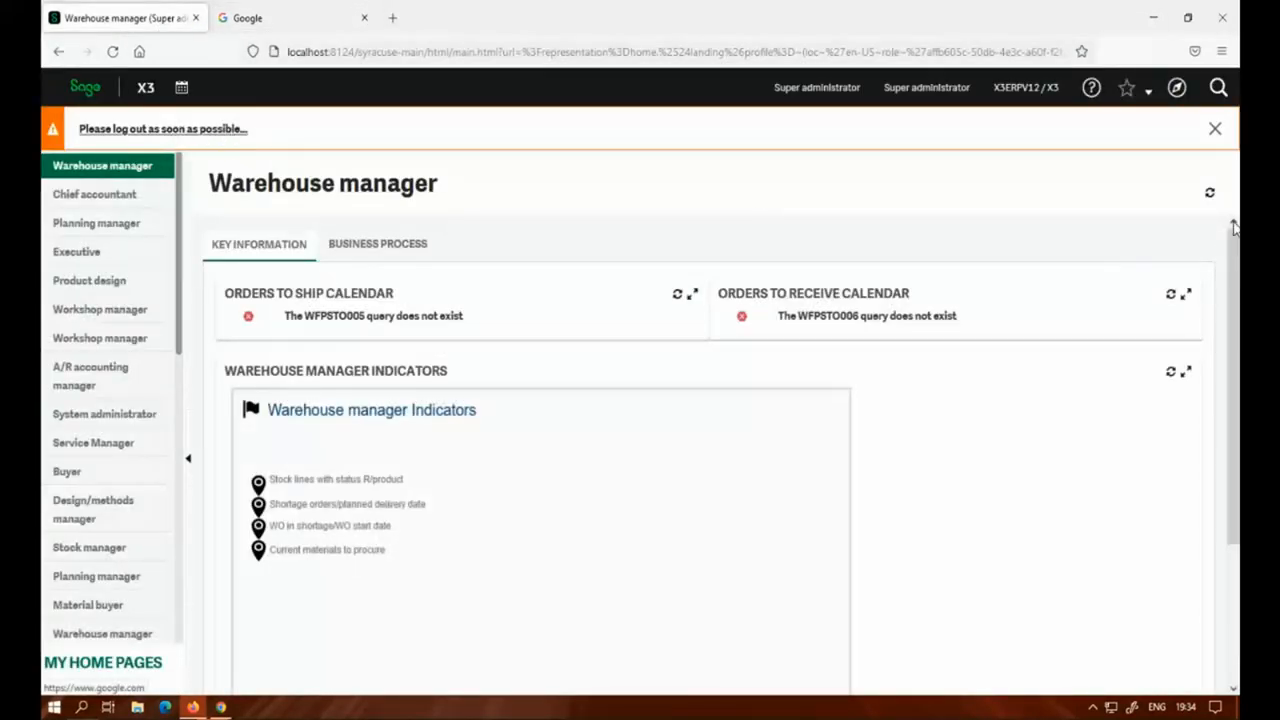
pyautogui.click(1214, 130)
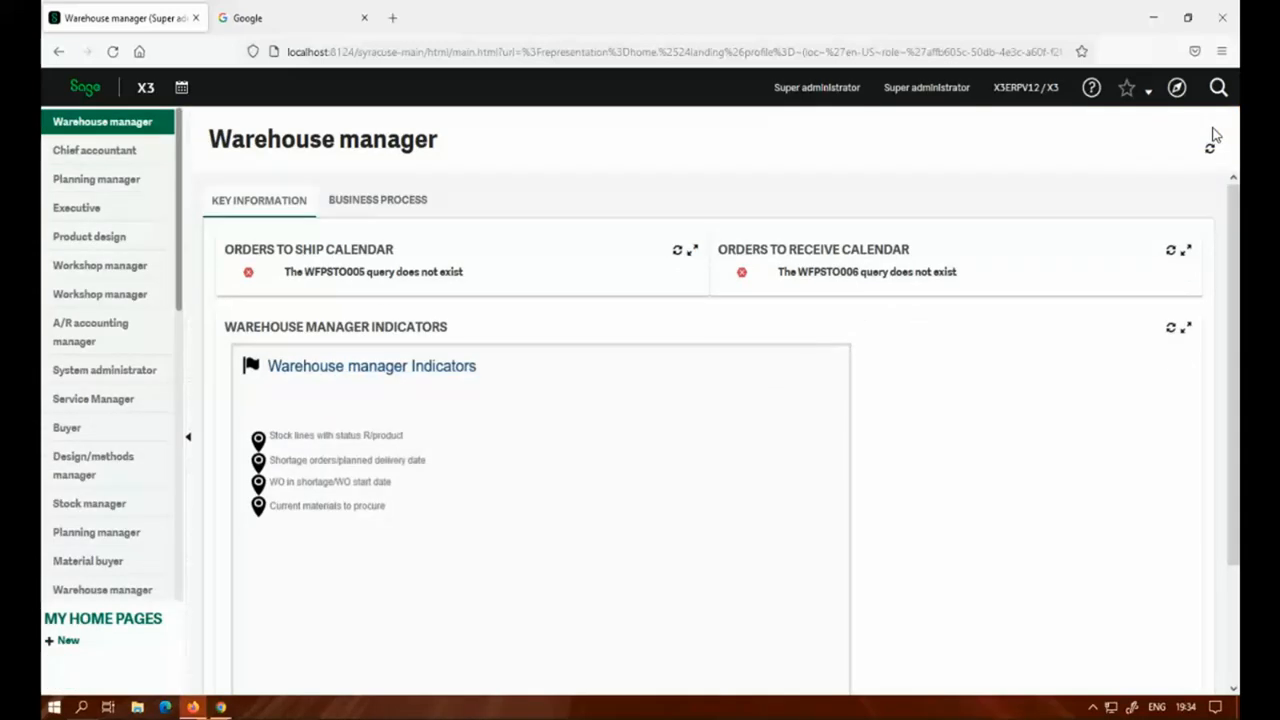
# - Check the home page and the Users list for the dismissed broadcast, and return to the home page
pyautogui.click(85, 89)
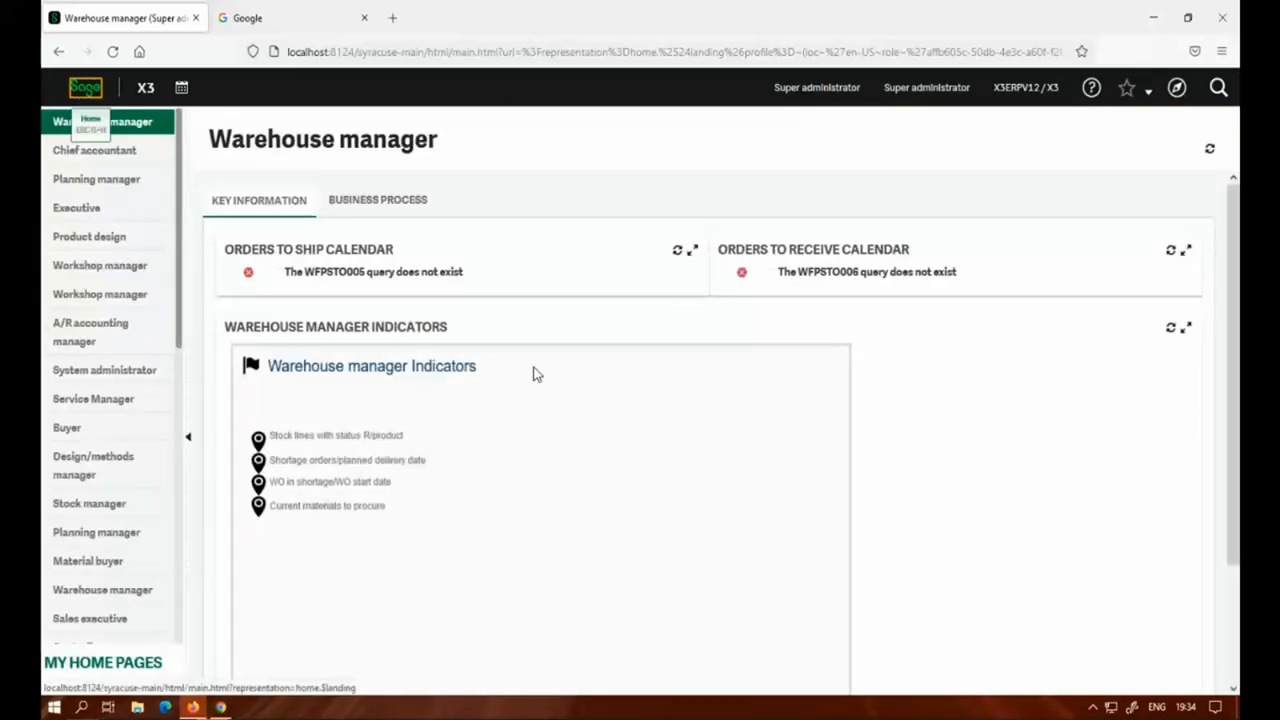
pyautogui.click(1176, 87)
pyautogui.click(331, 283)
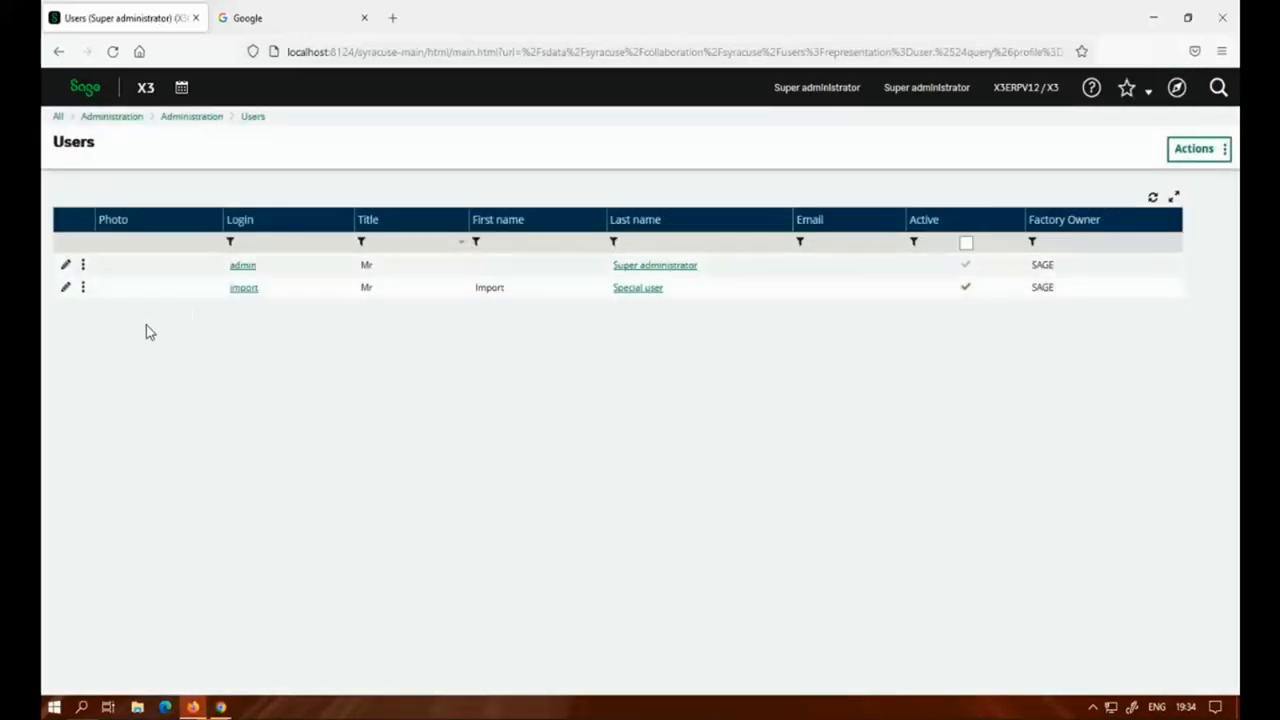
pyautogui.click(80, 94)
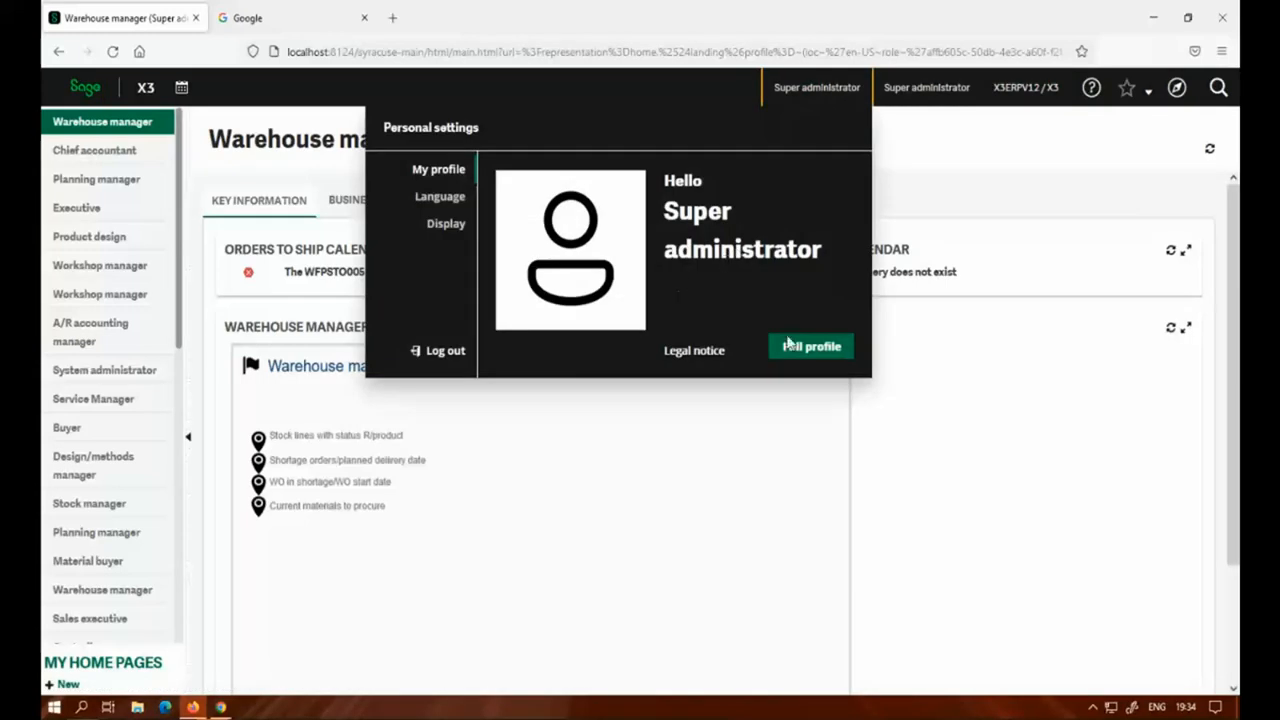
# - Log out of Sage X3 and fill in admin as the login for a new sign-in
pyautogui.click(437, 353)
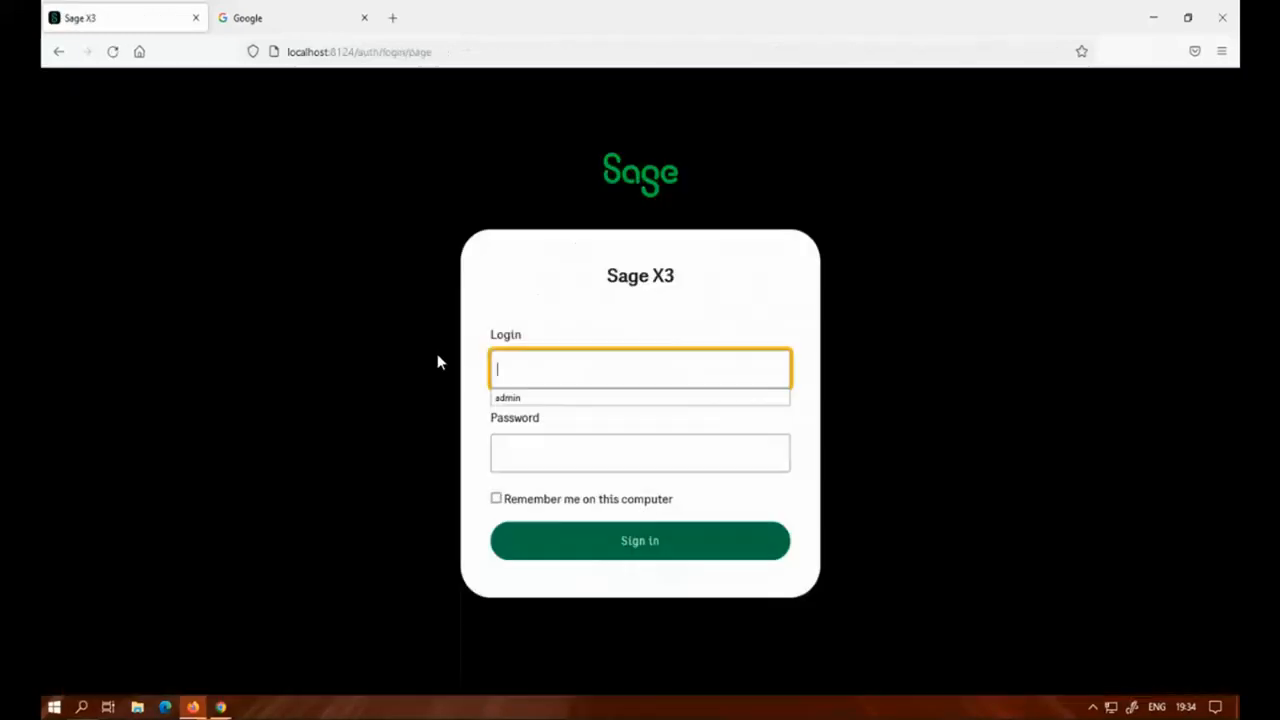
pyautogui.click(557, 397)
pyautogui.click(553, 451)
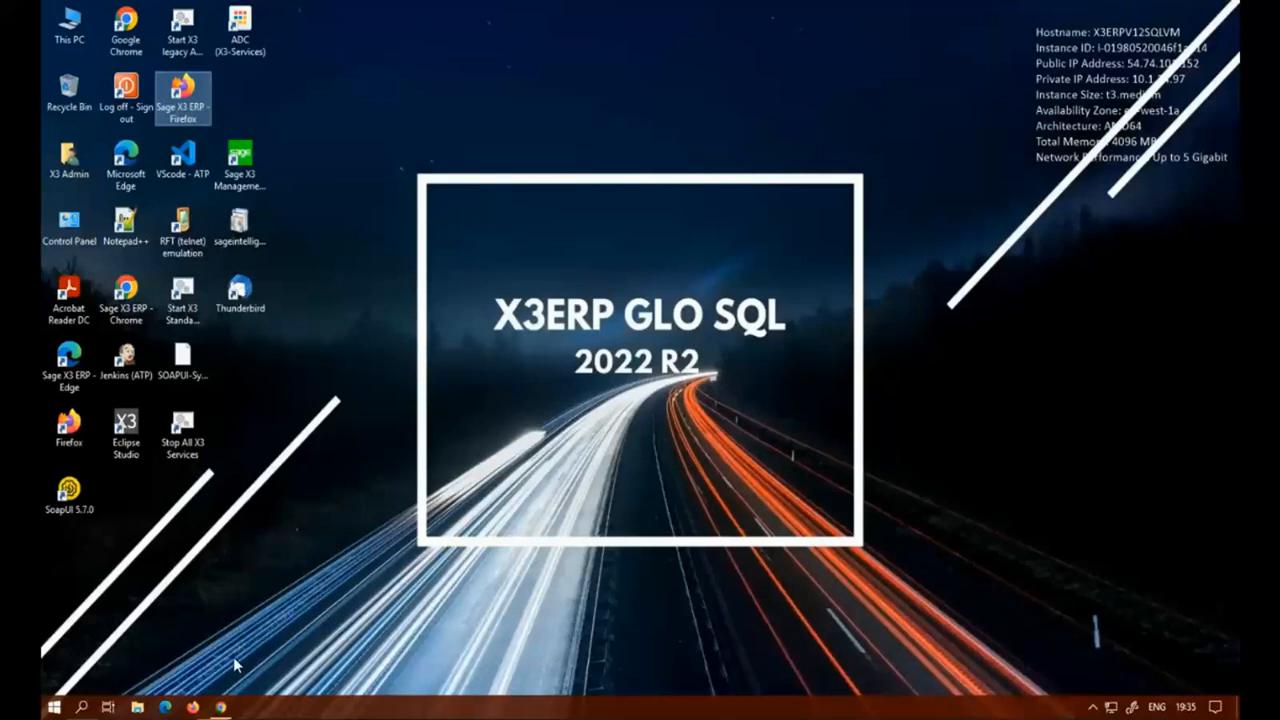
# - Switch to Chrome and open the Sage X3 Online help center from the User broadcasts page
pyautogui.click(220, 707)
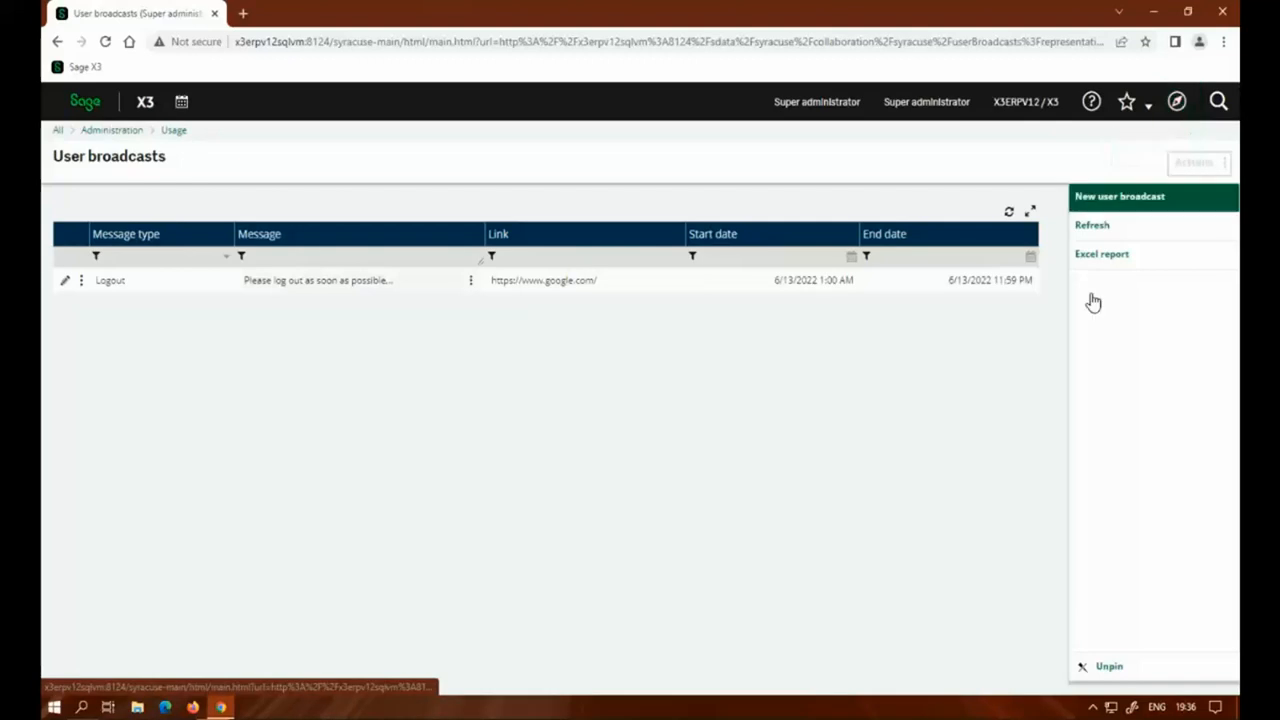
pyautogui.click(1098, 106)
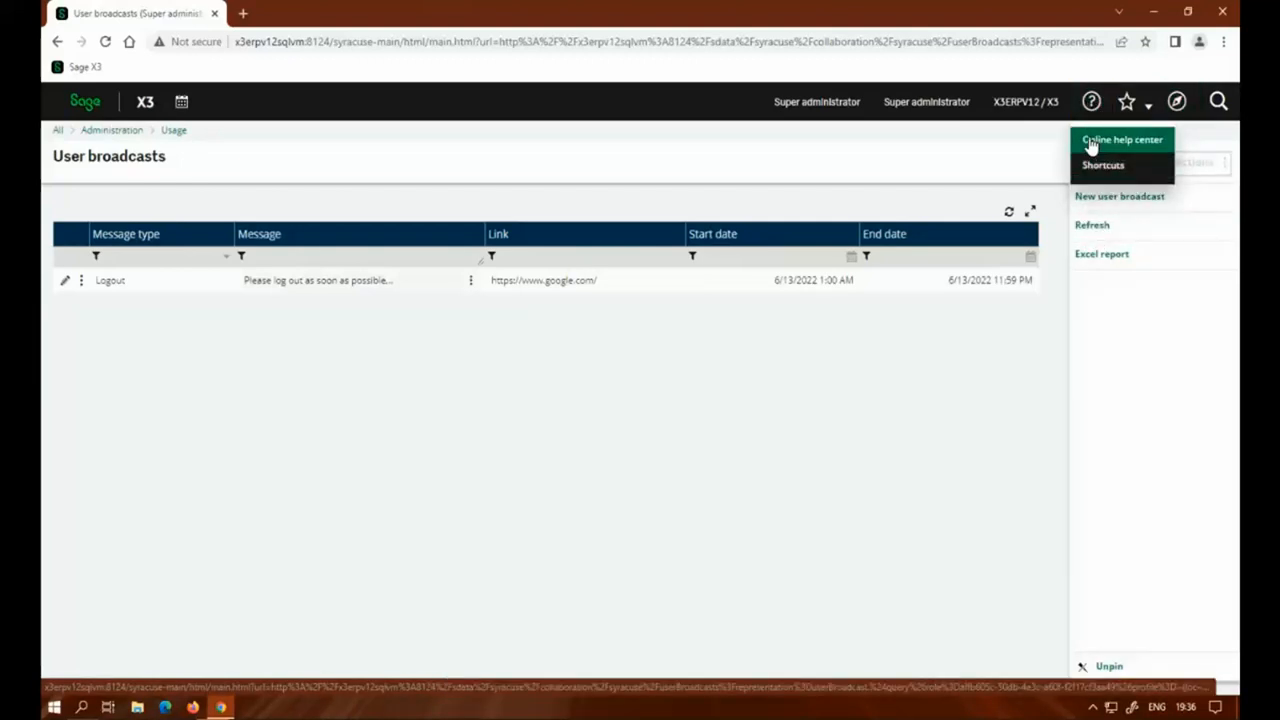
pyautogui.click(1090, 140)
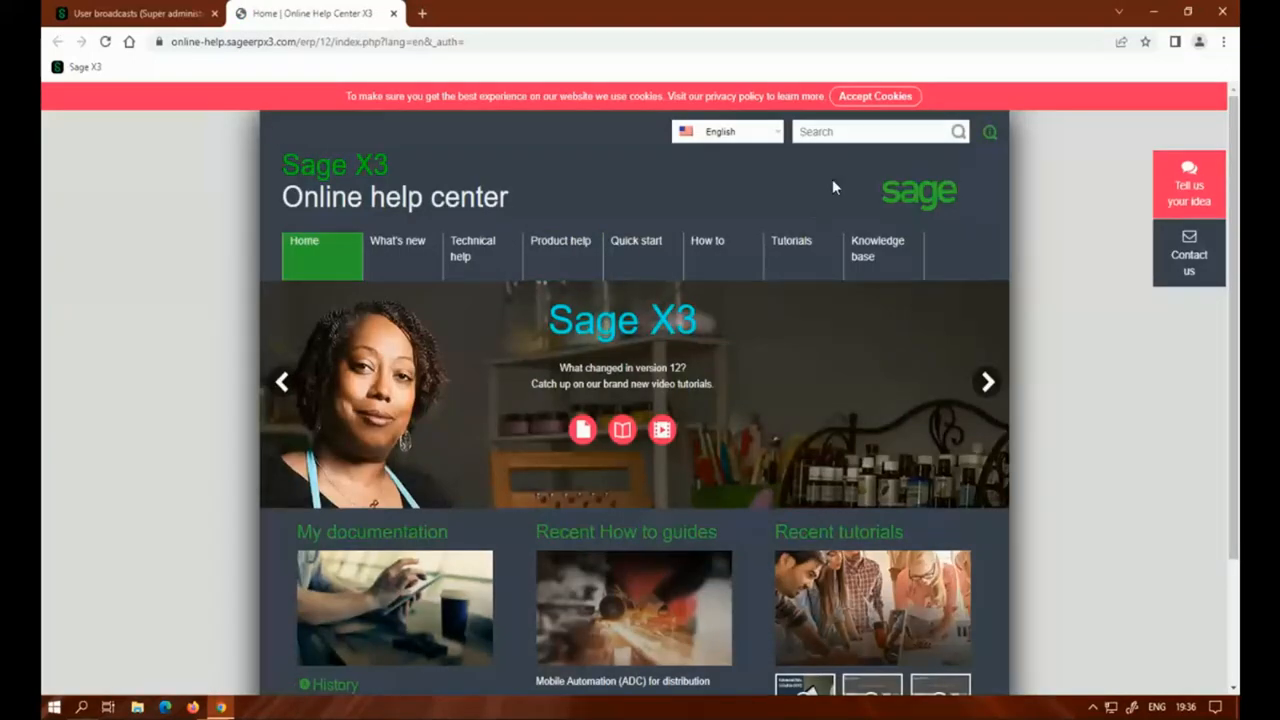
# - Search the help center for "User broadcasts" and open the Platform help page on User broadcasts
pyautogui.click(826, 131)
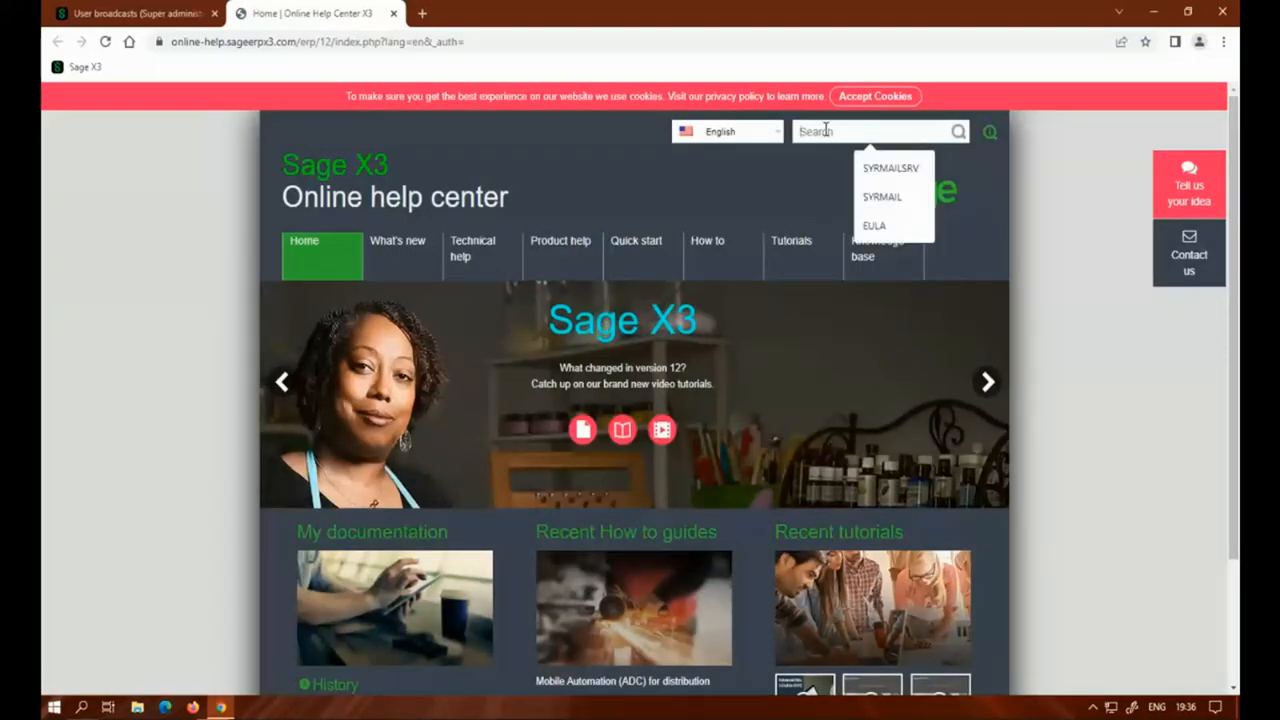
pyautogui.write('User broadcasts')
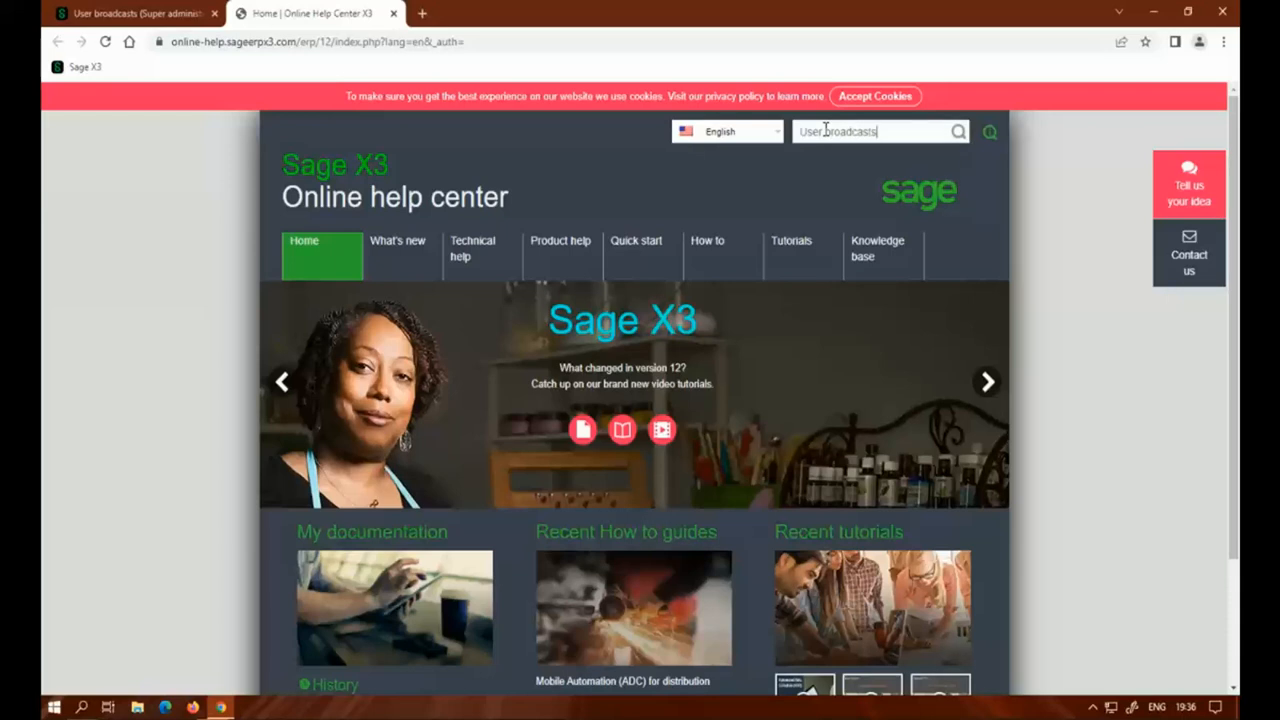
pyautogui.press('Return')
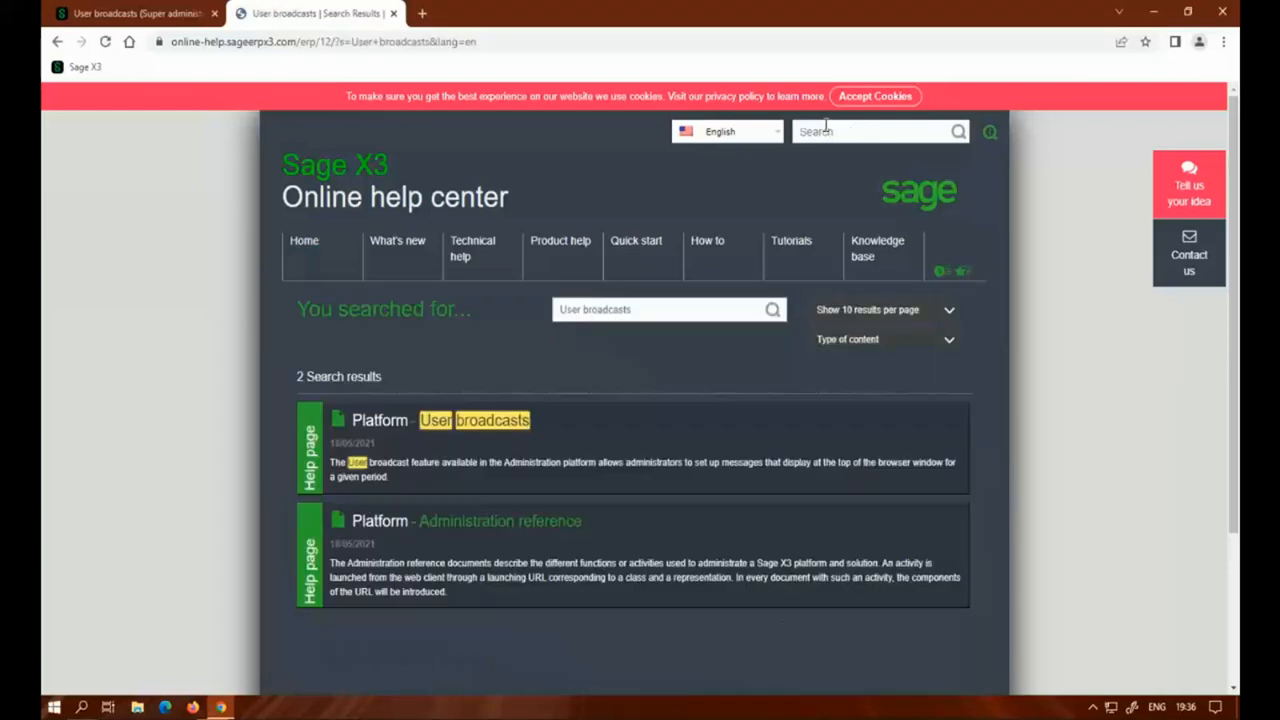
pyautogui.click(512, 424)
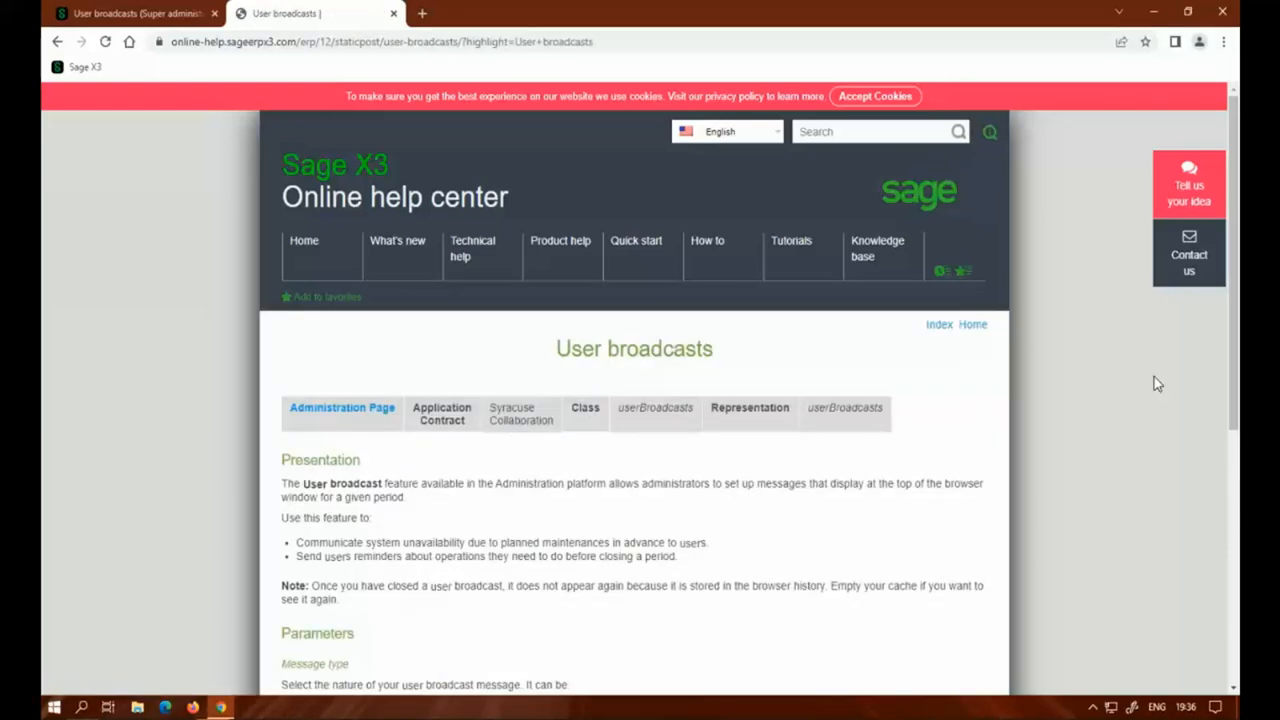
# - Read through the User broadcasts help page, including its note, parameters and action links, and close the browser
pyautogui.scroll(-1, 1157, 384)
pyautogui.scroll(-1, 1157, 384)
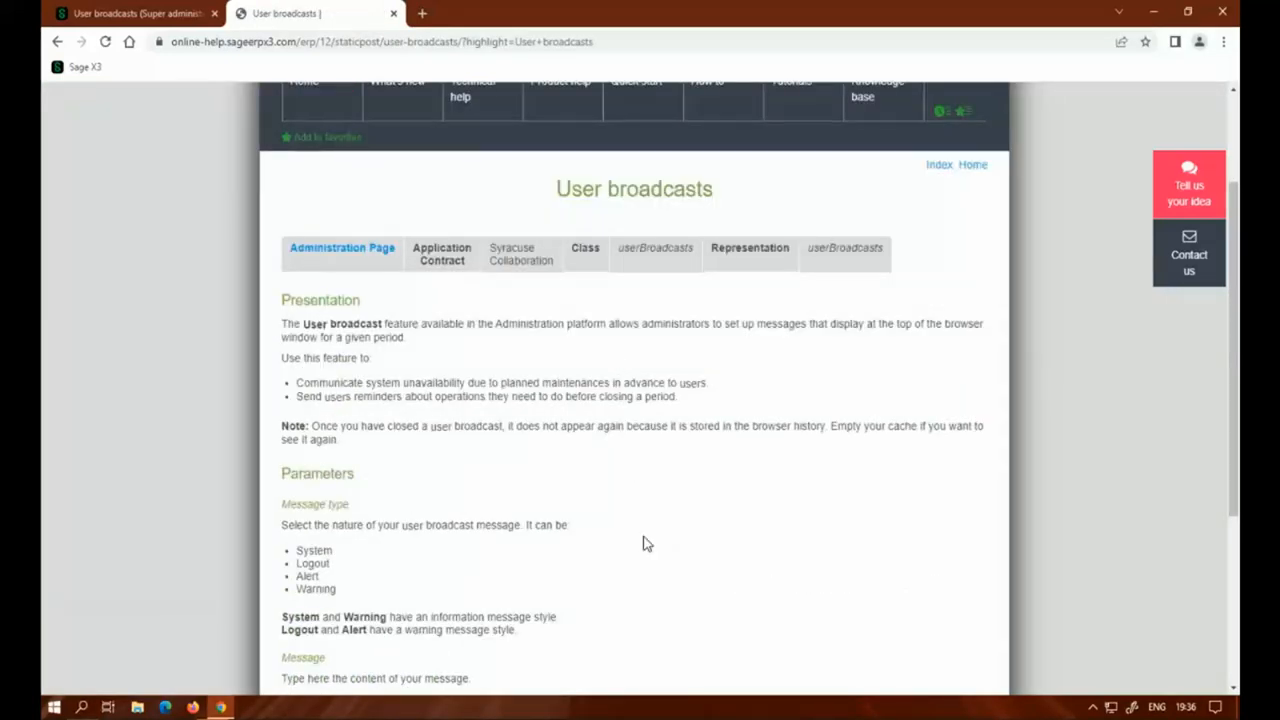
pyautogui.scroll(-3, 783, 548)
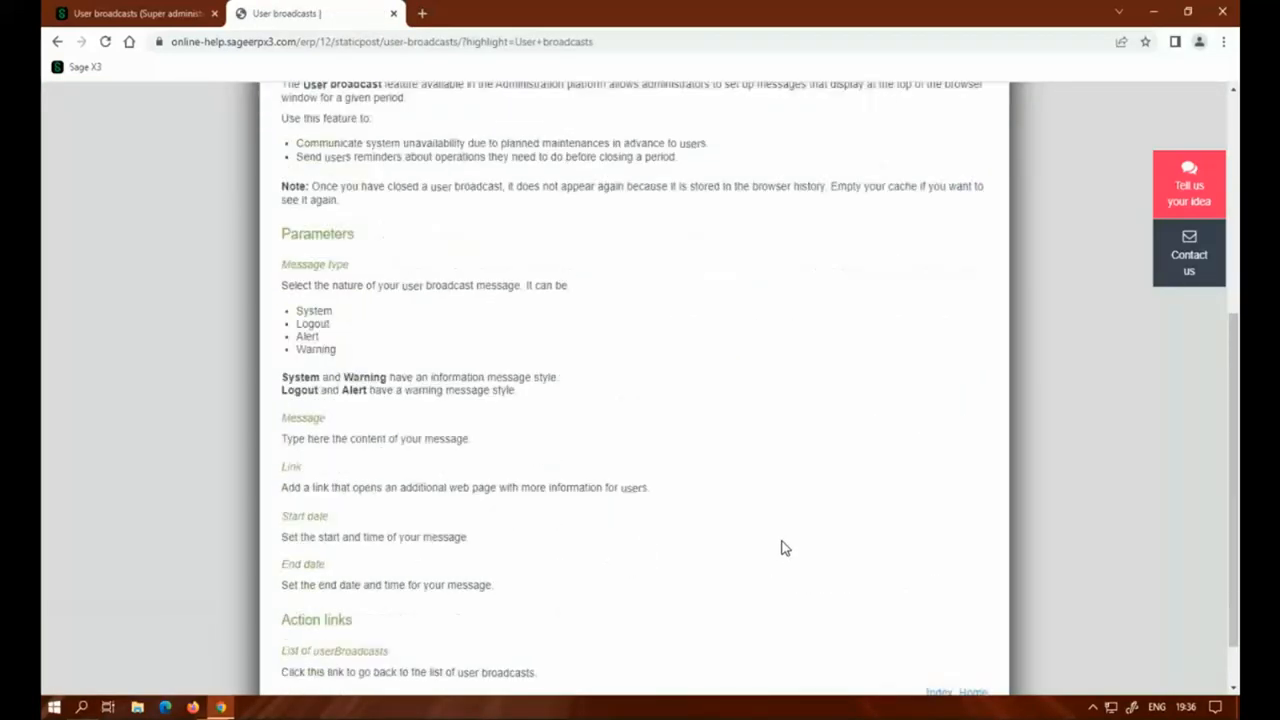
pyautogui.scroll(-1, 783, 548)
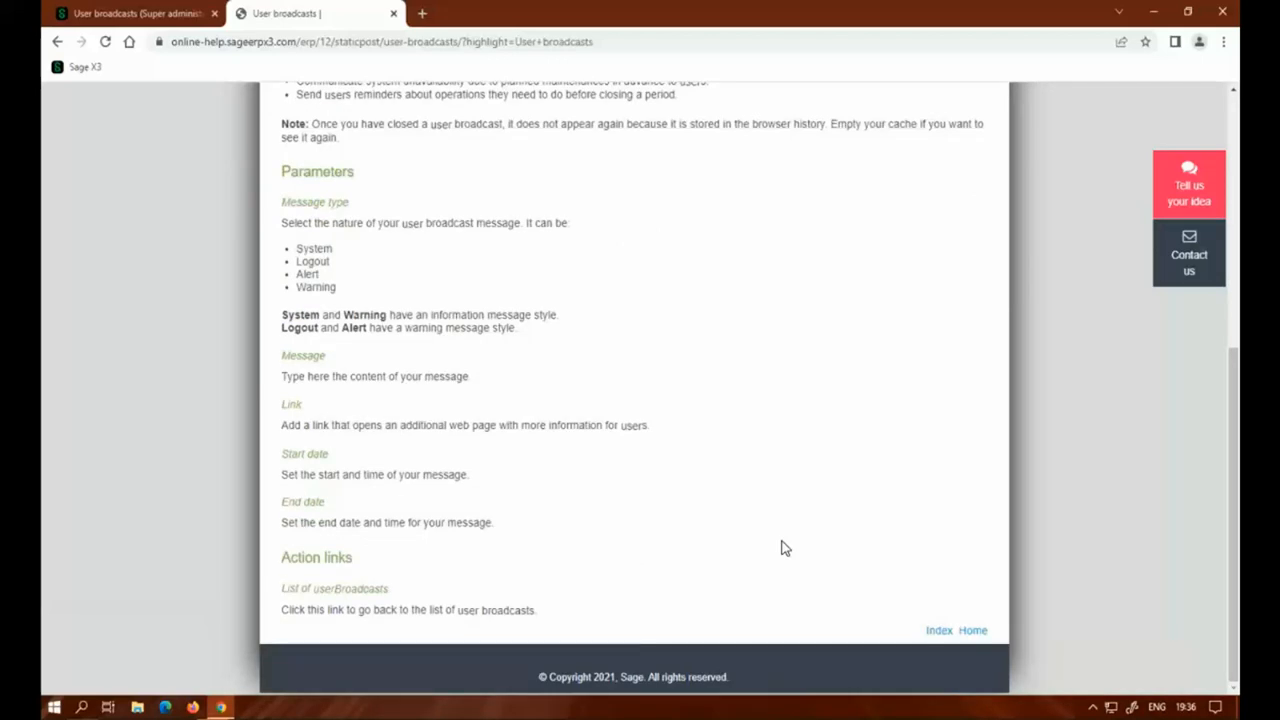
pyautogui.scroll(6, 783, 548)
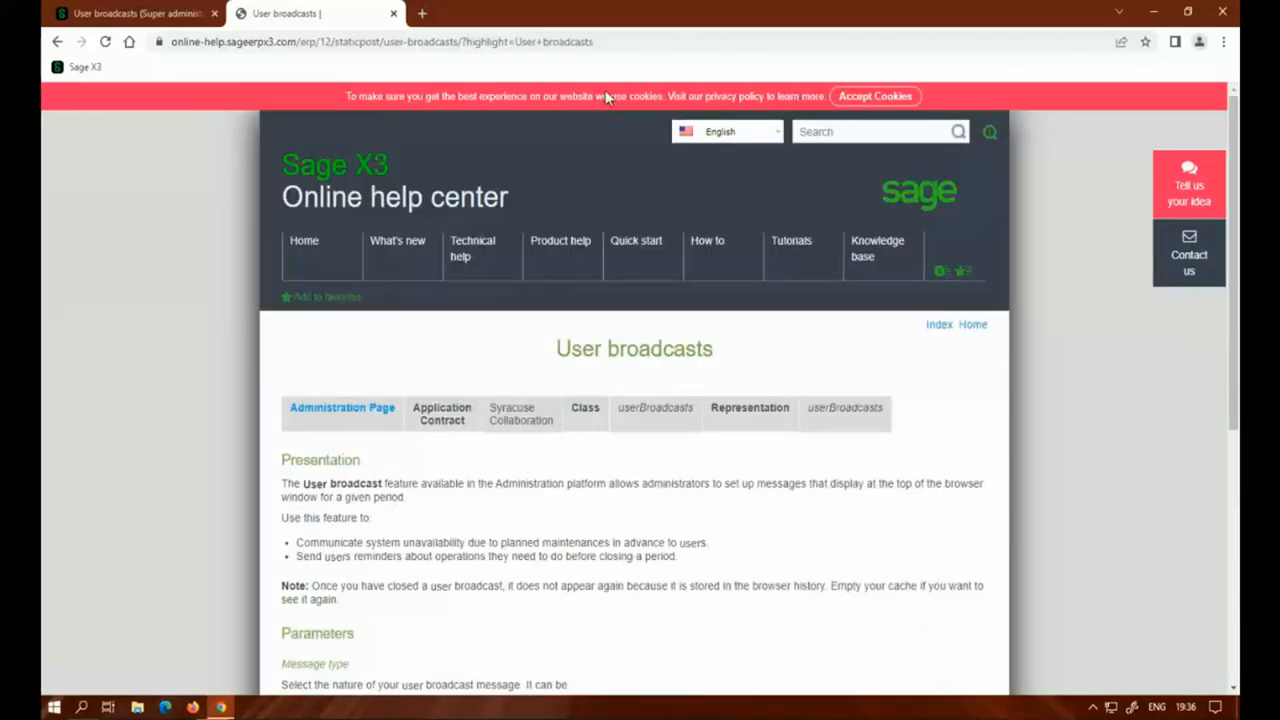
pyautogui.click(1222, 12)
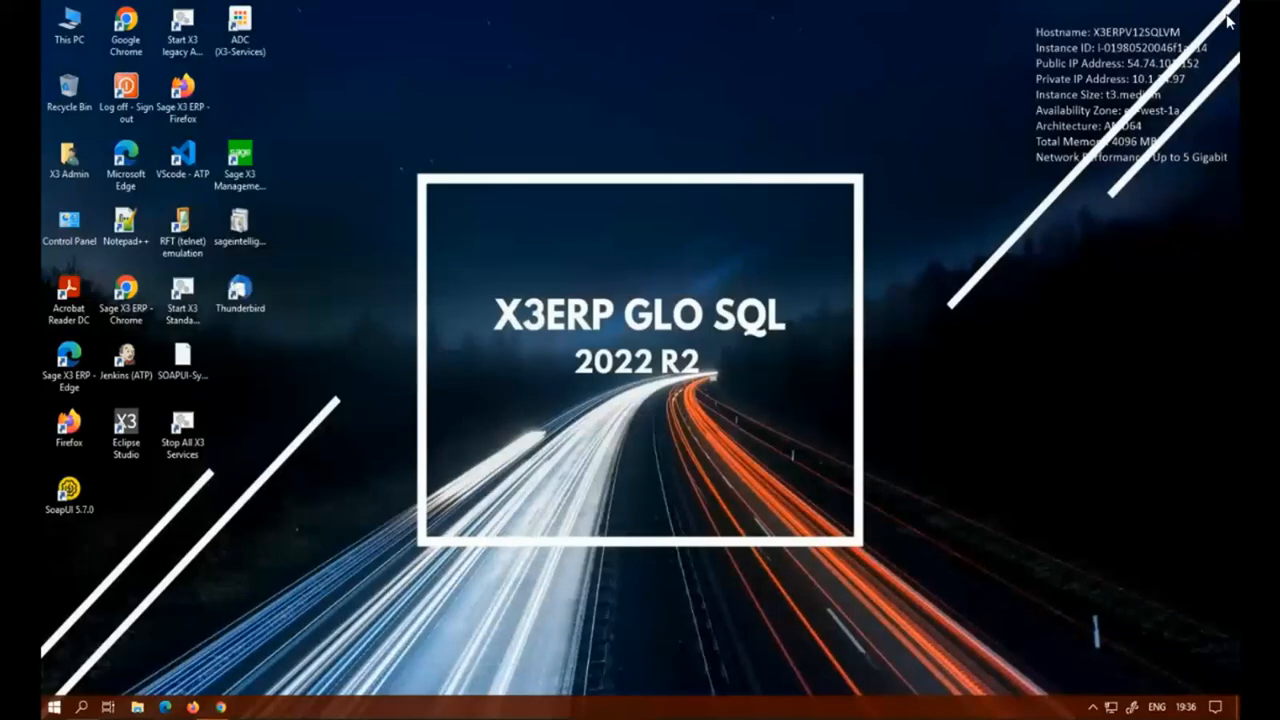